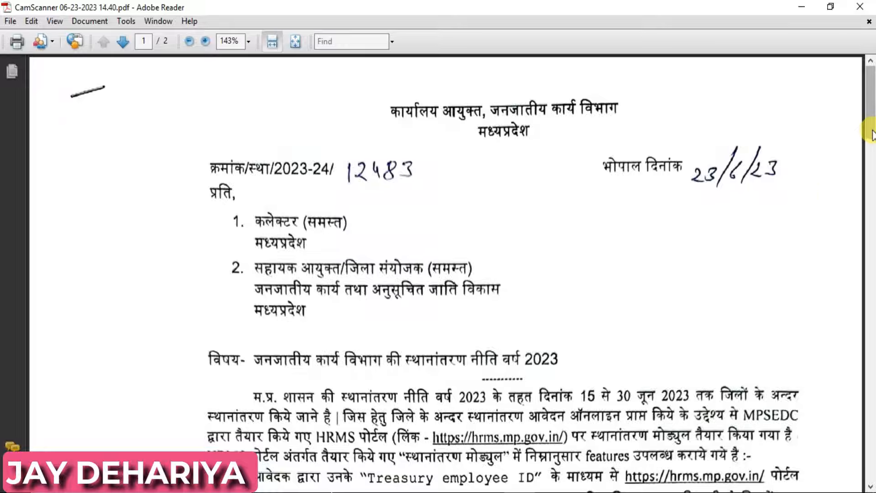
# - Scroll the circular down to the 2023 transfer policy subject and its first points
pyautogui.moveTo(871, 133); pyautogui.dragTo(872, 171)
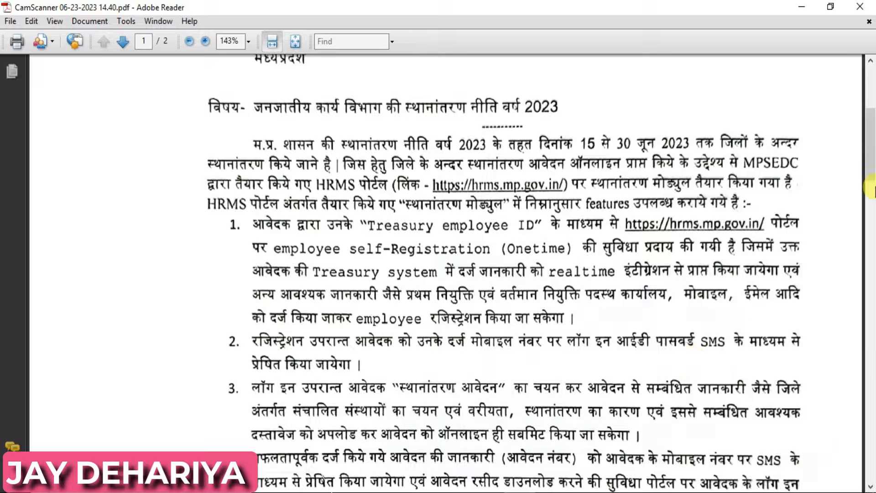
# - Scroll further to points 4–9, the 23.6.2023–28.6.2023 application dates and the commissioner's signature
pyautogui.moveTo(872, 165); pyautogui.dragTo(873, 221)
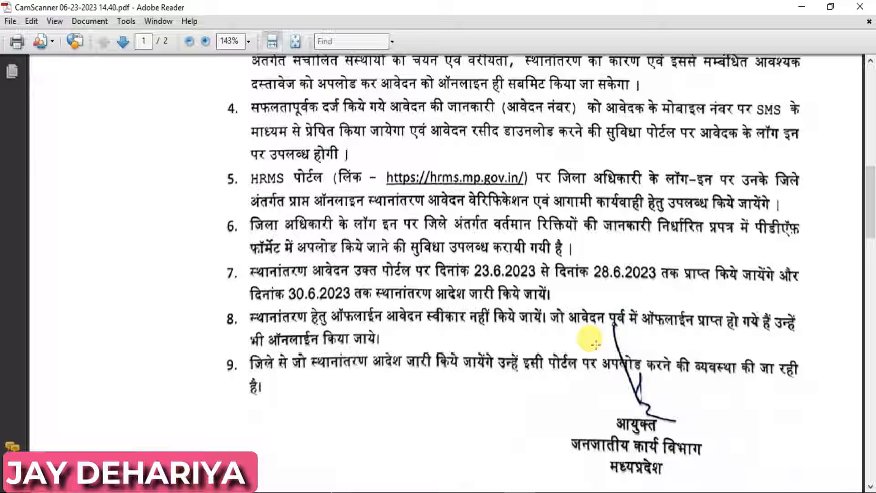
# - In a new Chrome tab, search Google for 'ehrms' and open the eHRMS: Home Page result
pyautogui.click(462, 492)
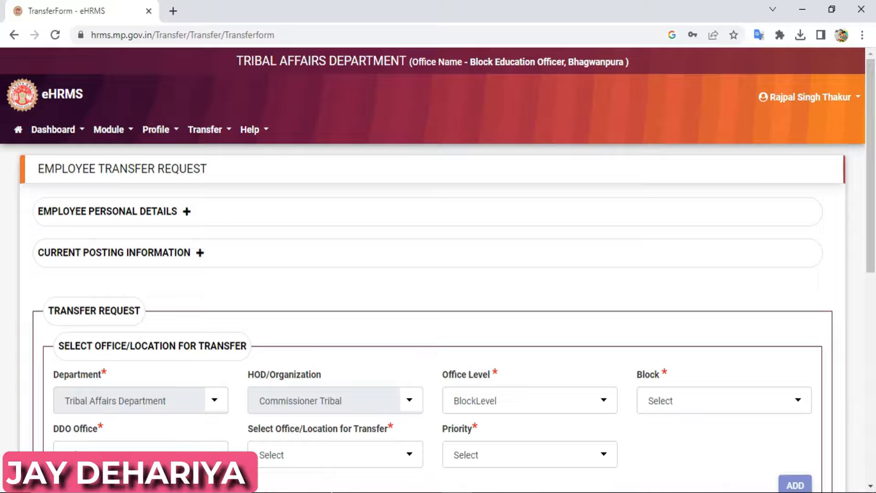
pyautogui.click(174, 11)
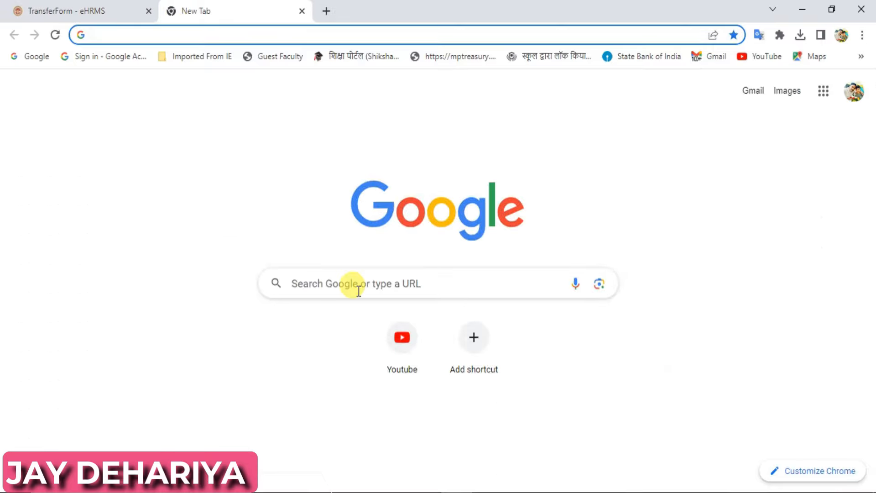
pyautogui.click(359, 290)
pyautogui.write('ehr')
pyautogui.click(346, 288)
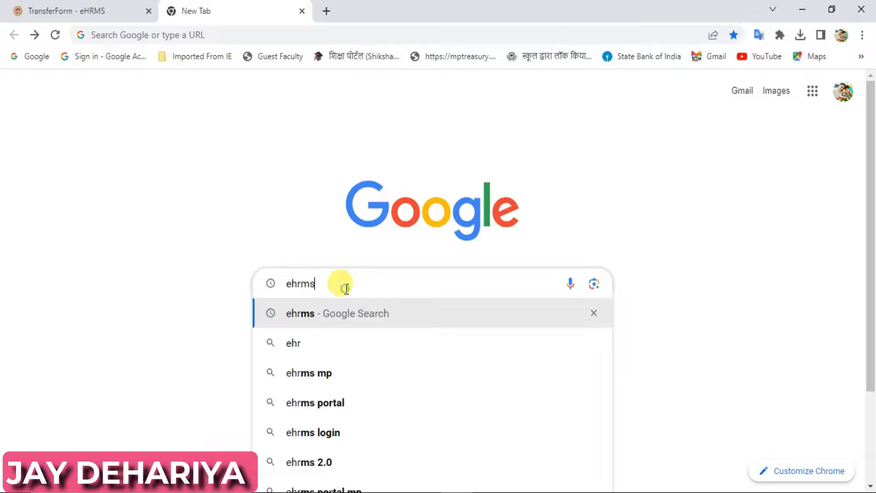
pyautogui.press('Return')
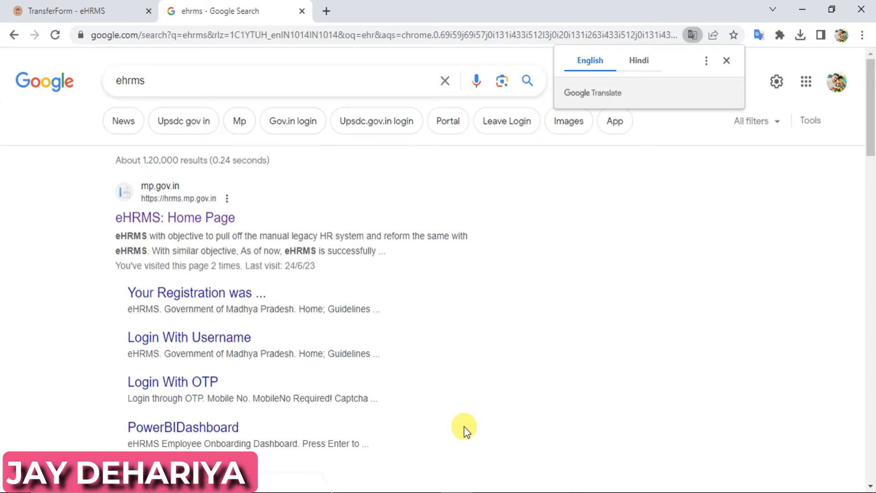
pyautogui.click(181, 221)
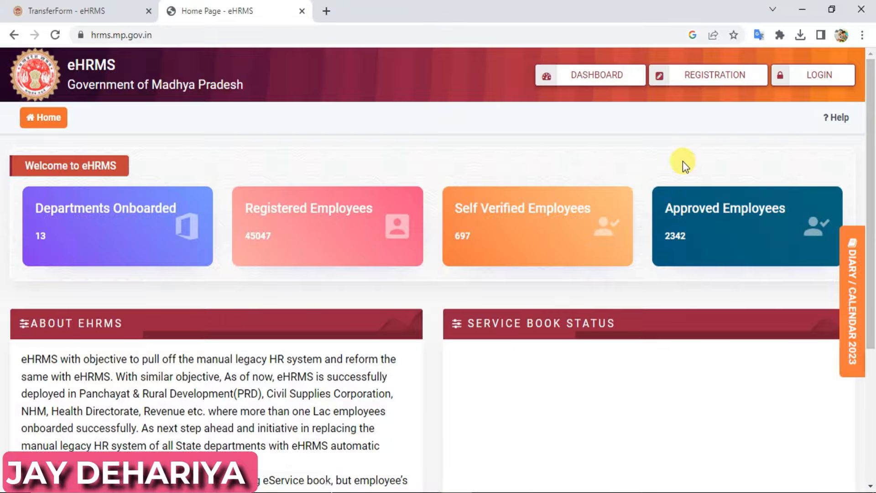
# - Begin Employee Registration, answer Yes to having an IFMIS code, and paste the employee's code
pyautogui.click(722, 85)
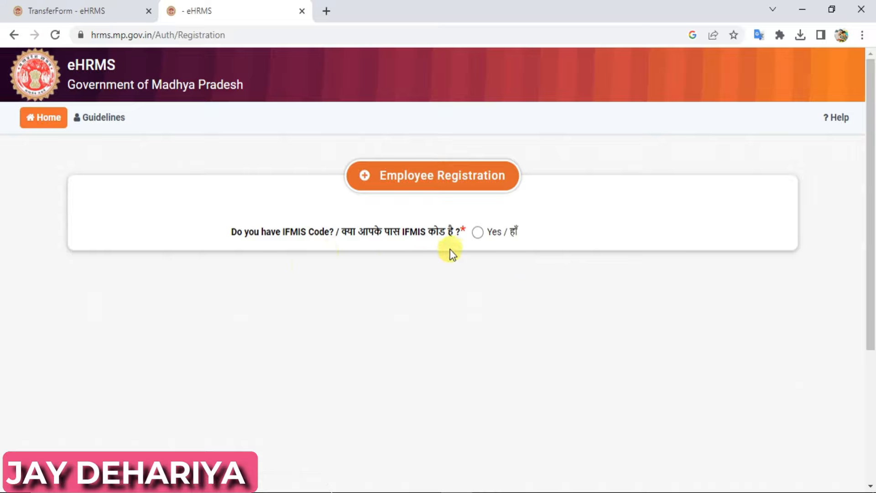
pyautogui.click(477, 233)
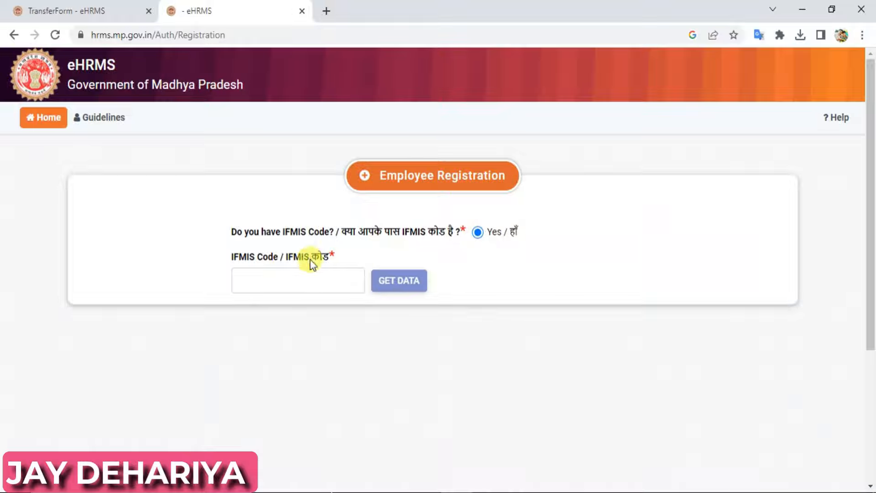
pyautogui.click(280, 286)
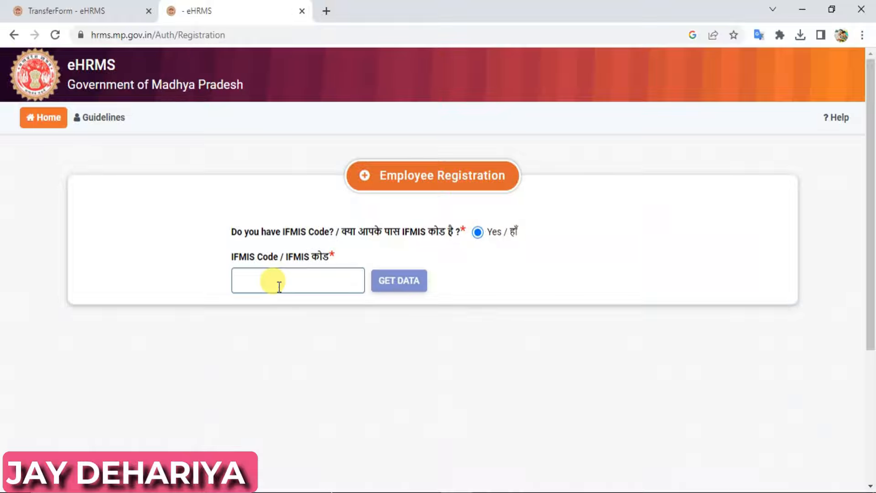
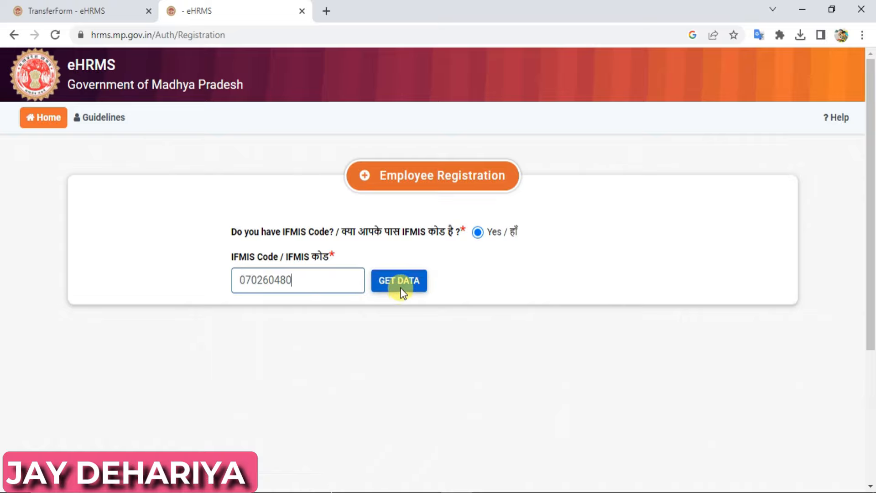
# - Fetch the employee's details with GET DATA and scroll through the filled form back to Basic Information
pyautogui.click(400, 287)
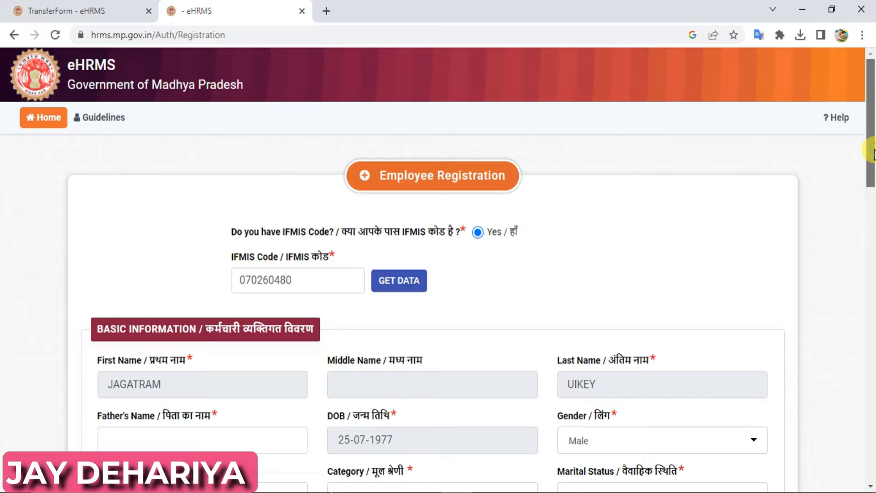
pyautogui.scroll(-1, 872, 173)
pyautogui.moveTo(872, 173); pyautogui.dragTo(869, 457)
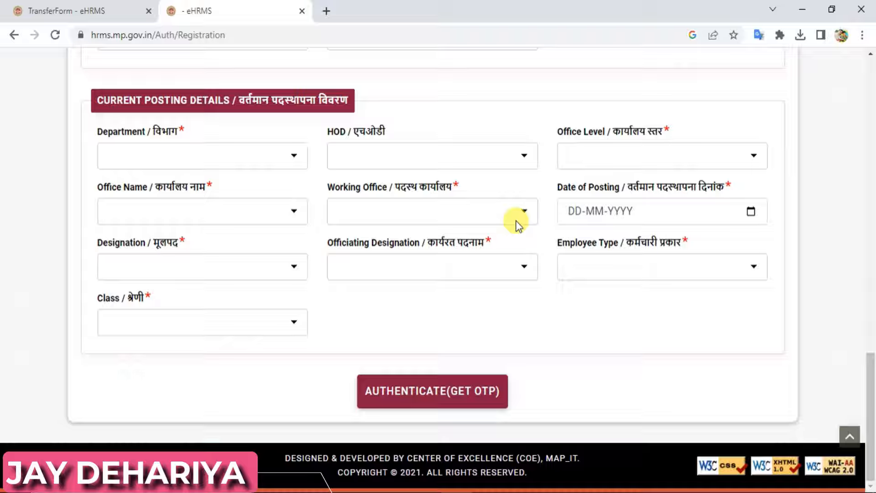
pyautogui.moveTo(869, 383); pyautogui.dragTo(872, 175)
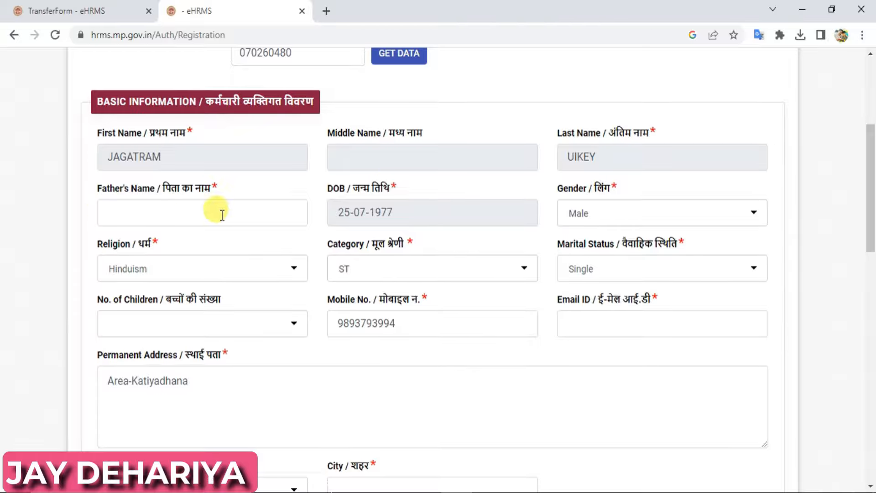
# - Keep gender Male and category ST, leaving the number of children unset
pyautogui.click(626, 215)
pyautogui.click(626, 215)
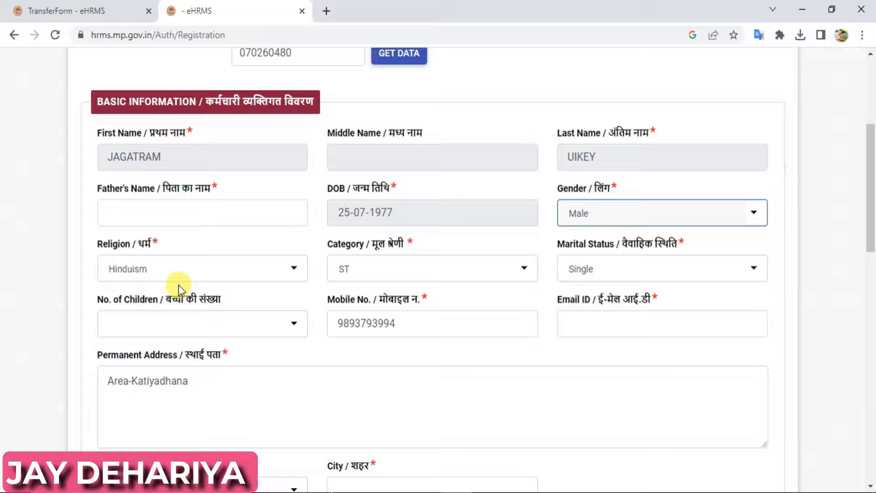
pyautogui.click(458, 279)
pyautogui.click(459, 278)
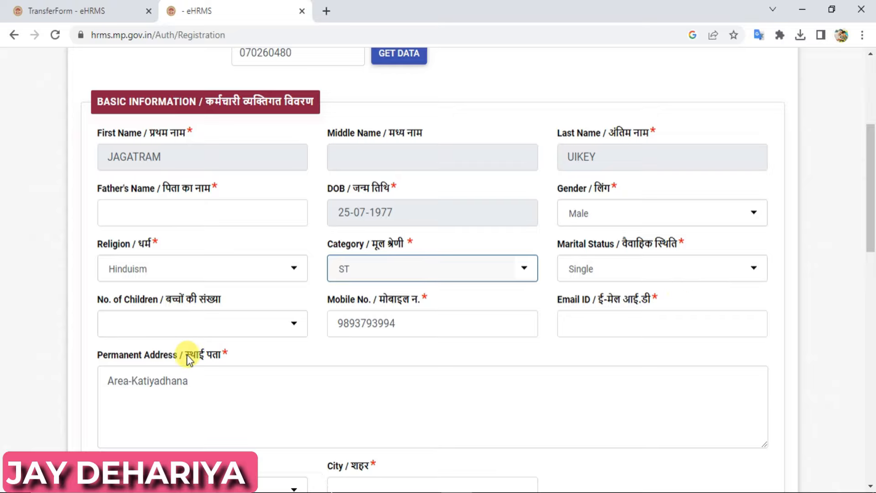
pyautogui.click(183, 329)
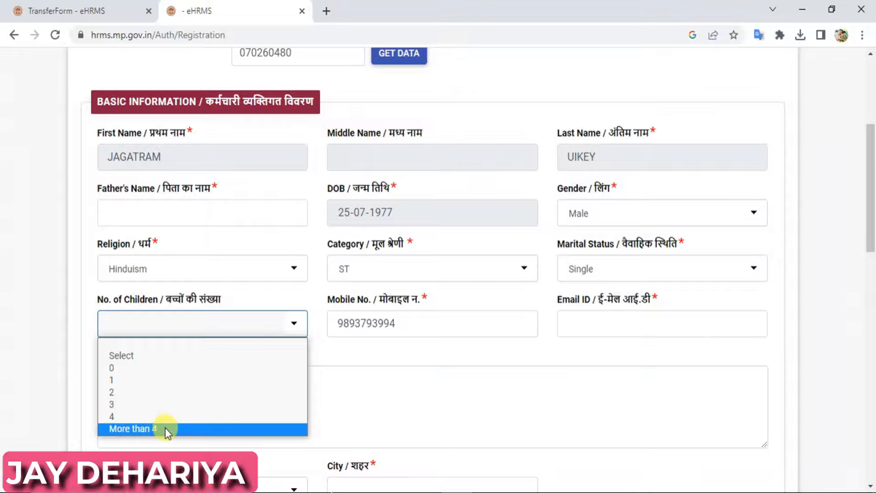
pyautogui.click(509, 404)
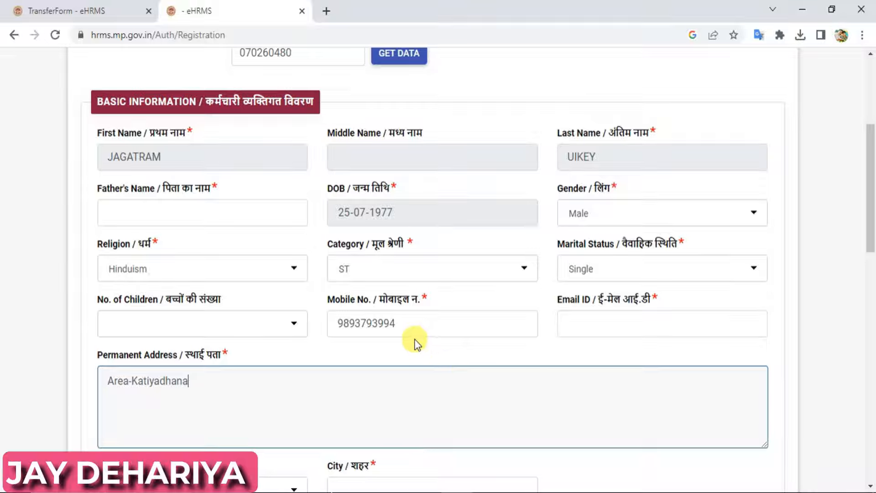
# - Correct the mobile number's last digits and fill in the saved e-mail address
pyautogui.click(419, 326)
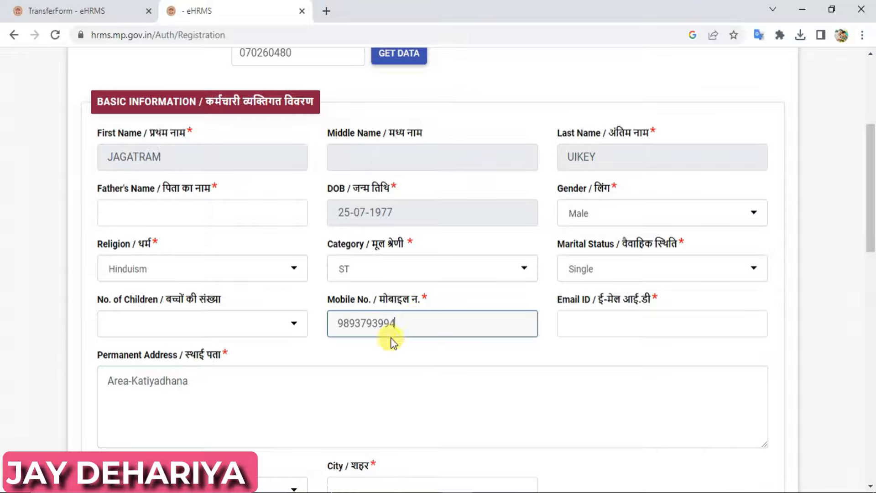
pyautogui.press('BackSpace')
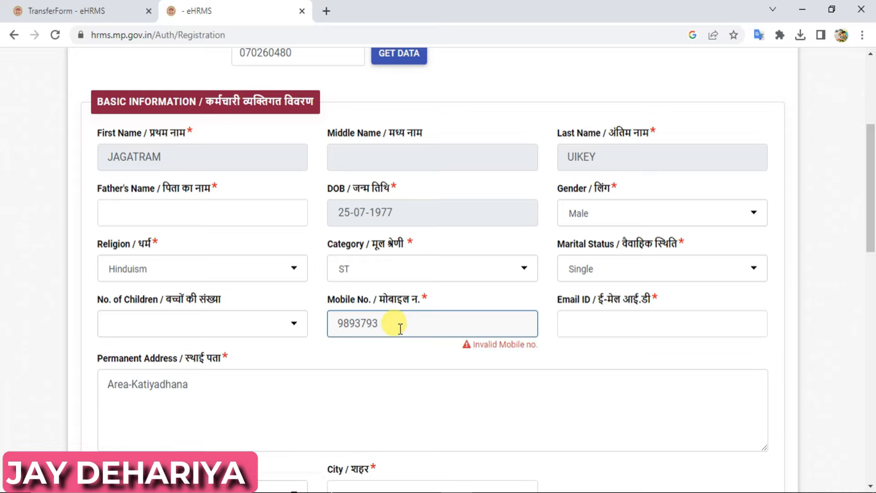
pyautogui.write('394')
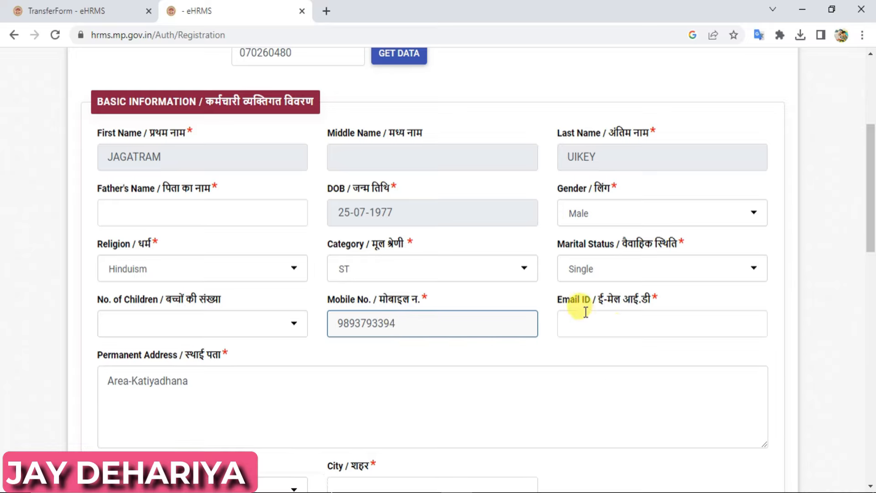
pyautogui.click(595, 323)
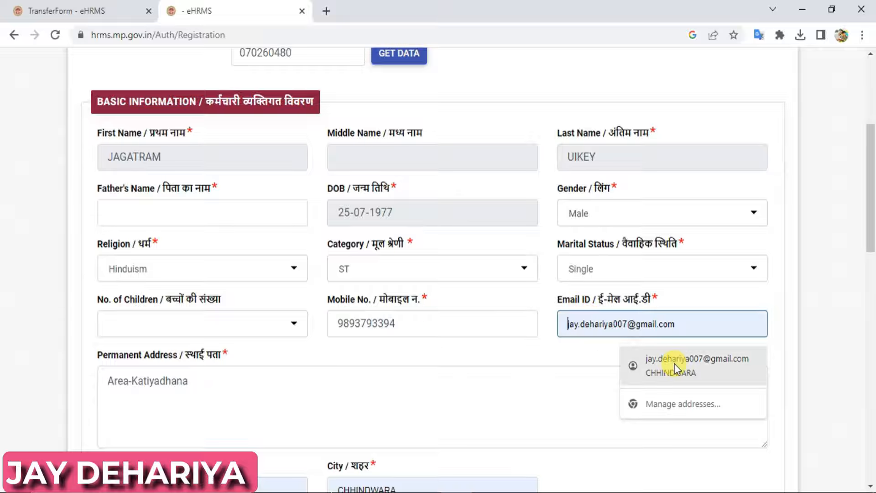
pyautogui.click(677, 368)
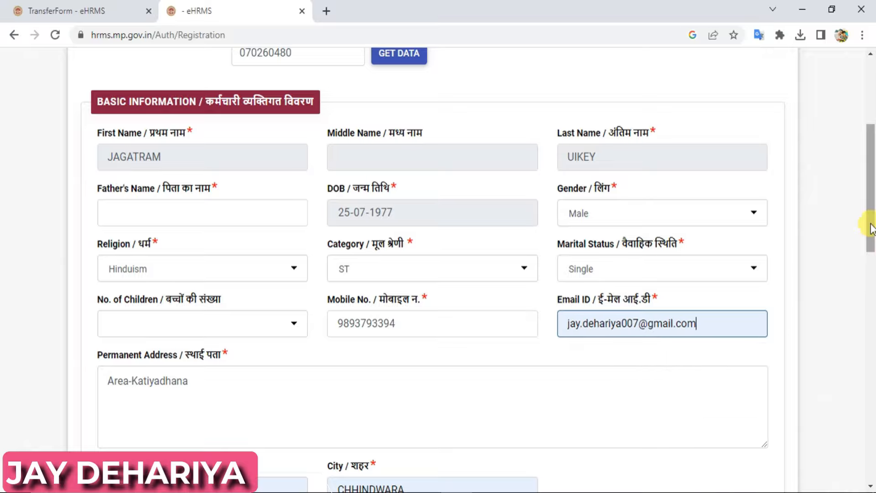
pyautogui.moveTo(868, 219); pyautogui.dragTo(872, 306)
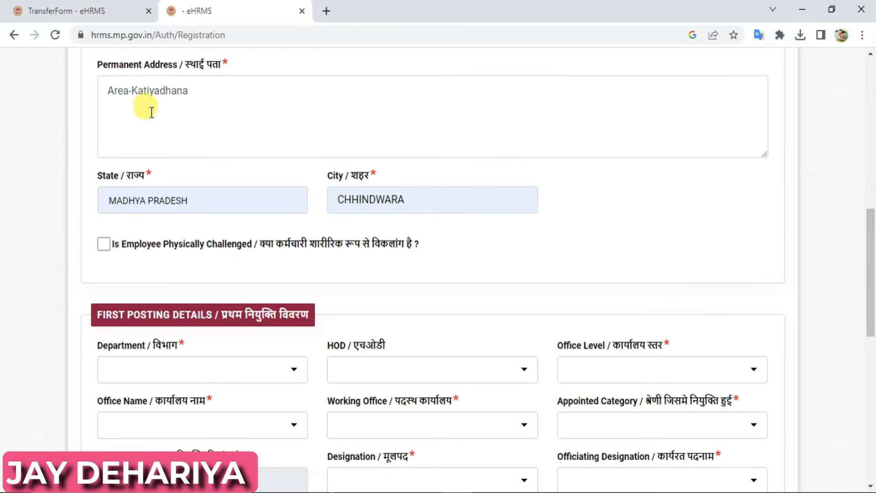
pyautogui.click(272, 108)
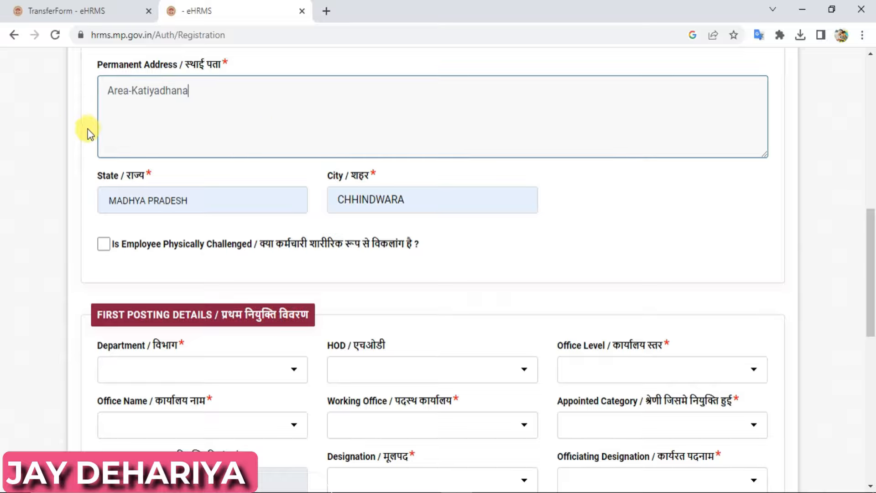
pyautogui.click(274, 133)
pyautogui.click(104, 245)
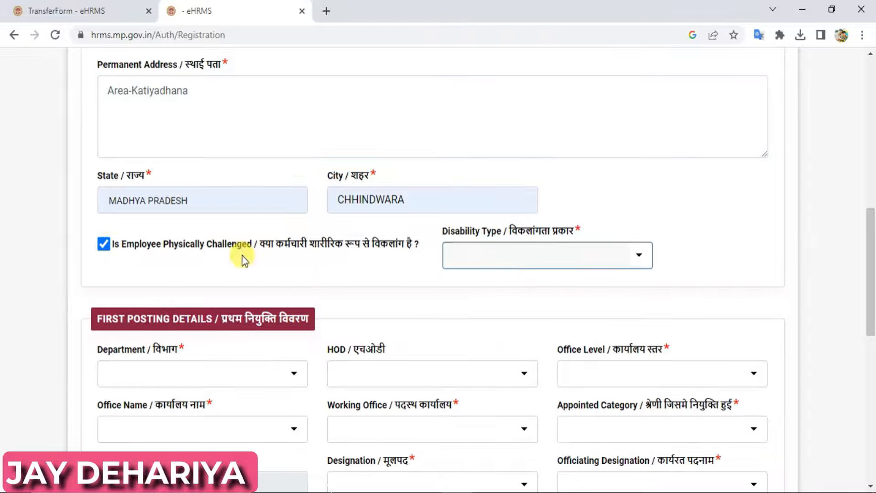
pyautogui.click(503, 259)
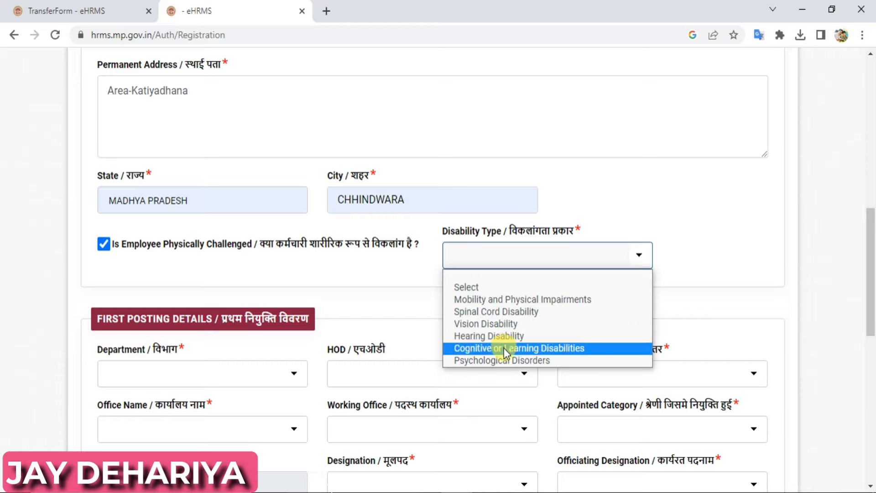
pyautogui.click(719, 250)
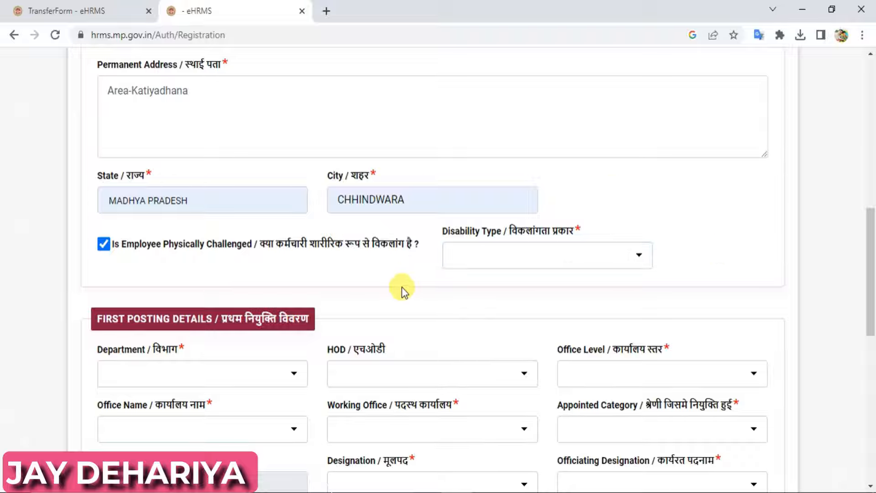
pyautogui.click(104, 246)
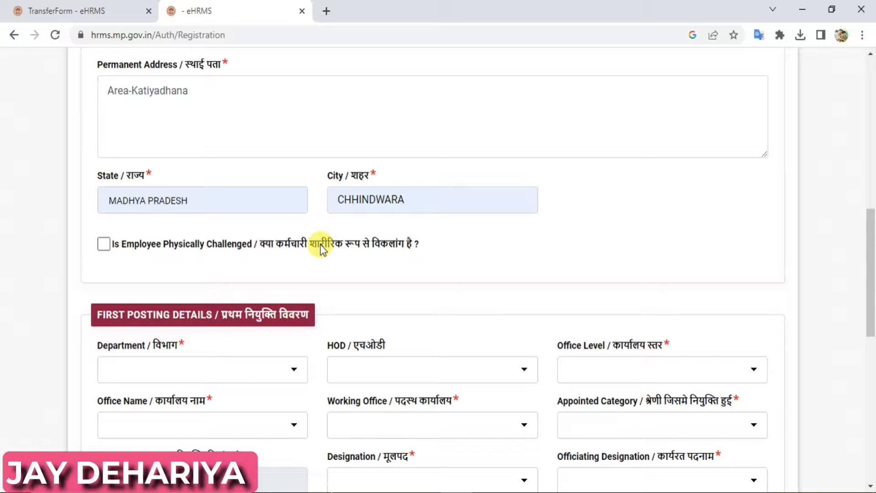
# - Set first posting department Tribal Affairs, HOD Commissioner Tribal Development,MP, and office level BlockLevel
pyautogui.scroll(-3, 866, 285)
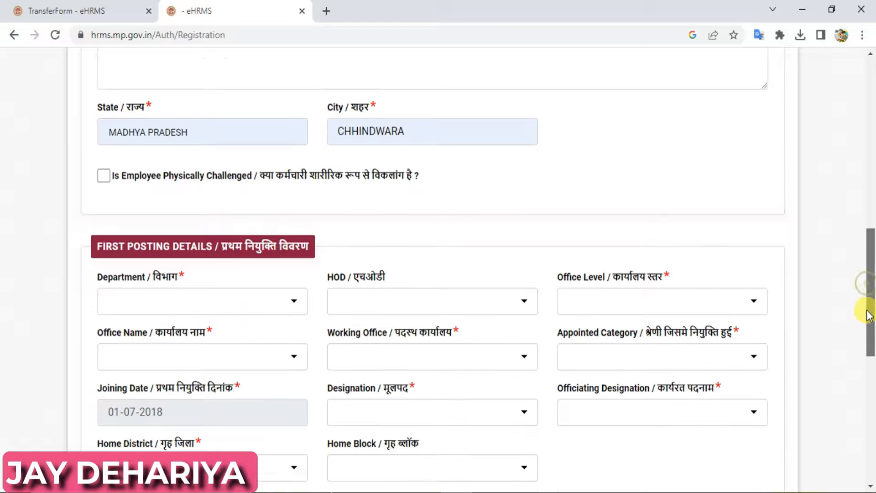
pyautogui.moveTo(869, 335); pyautogui.dragTo(871, 349)
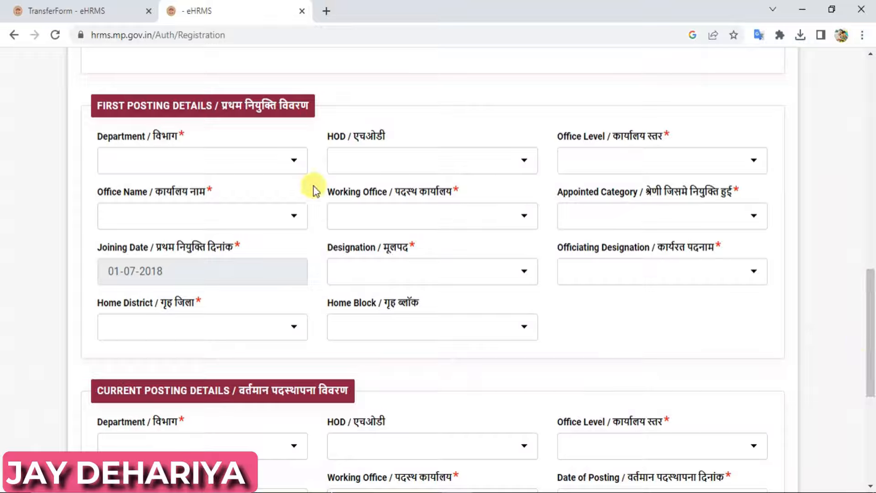
pyautogui.click(188, 166)
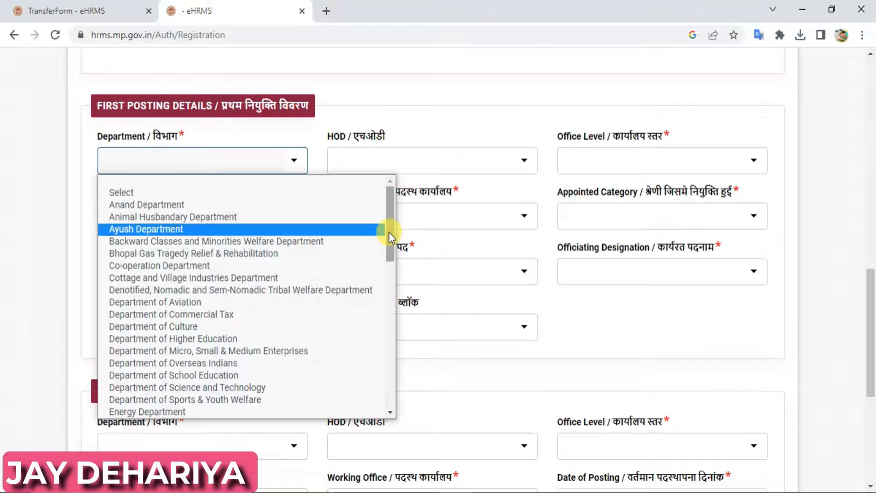
pyautogui.moveTo(390, 232); pyautogui.dragTo(403, 386)
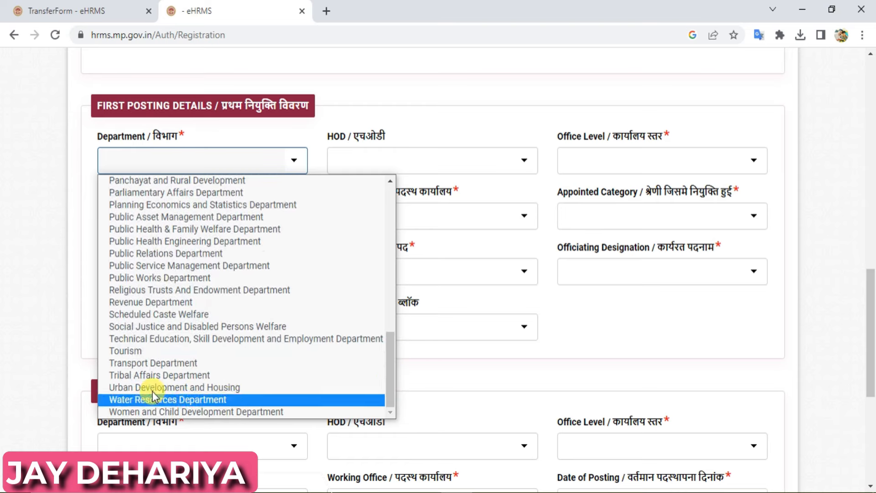
pyautogui.click(168, 375)
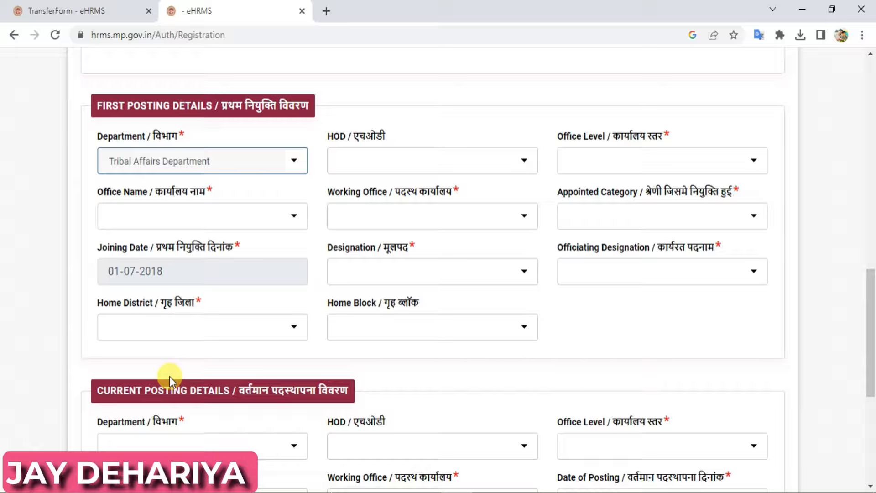
pyautogui.click(395, 163)
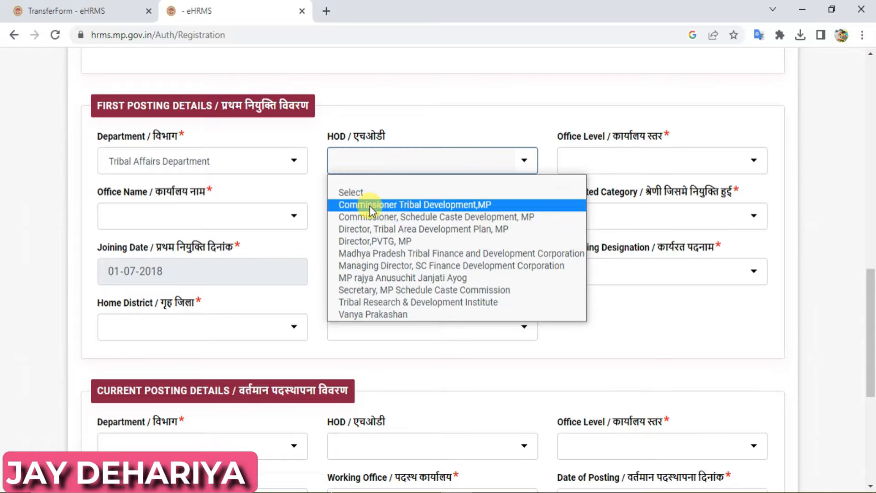
pyautogui.click(408, 209)
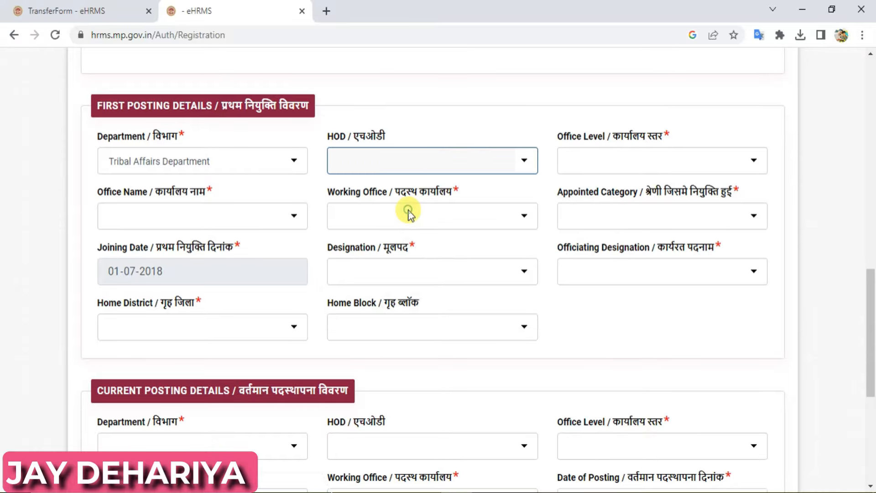
pyautogui.click(636, 165)
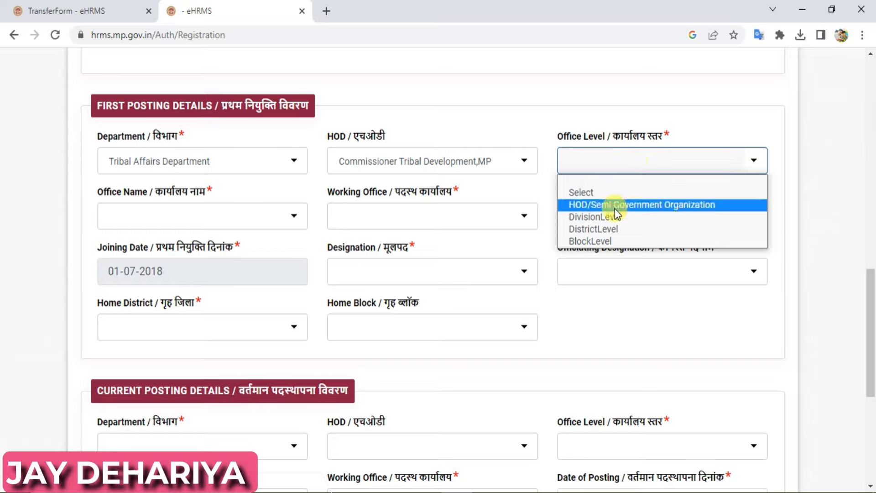
pyautogui.click(598, 241)
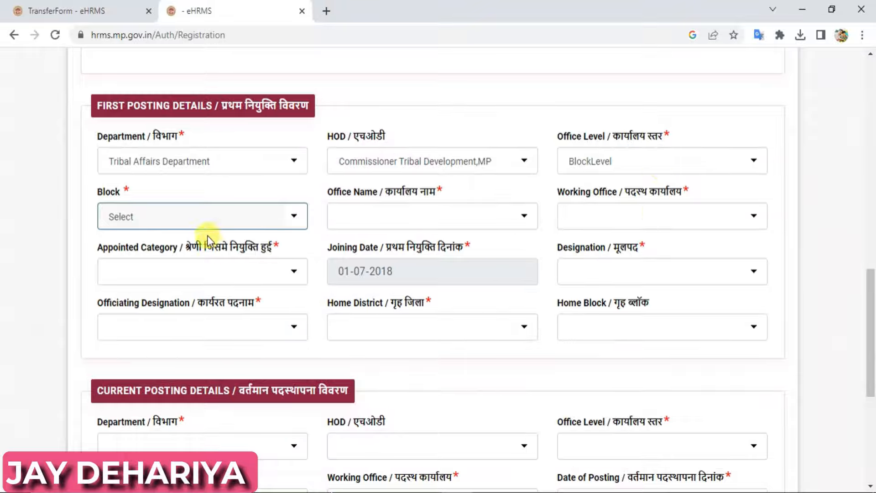
# - Pick block Baihar, office Block Development Officer Baihar, working office Girls Ashram Lahanga Kahhar, category ST
pyautogui.click(201, 219)
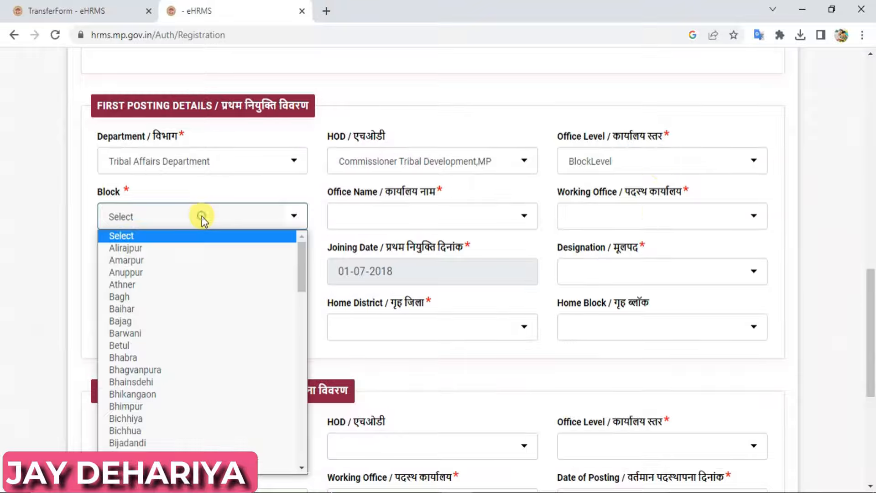
pyautogui.click(163, 314)
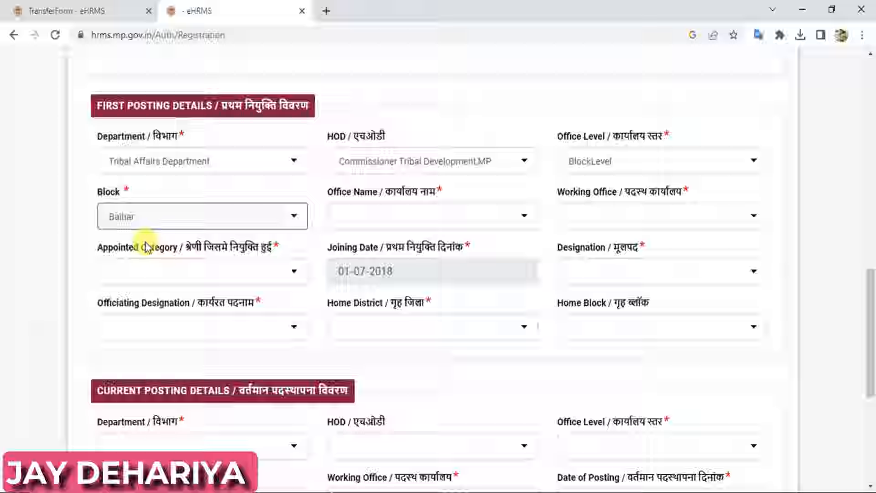
pyautogui.click(426, 212)
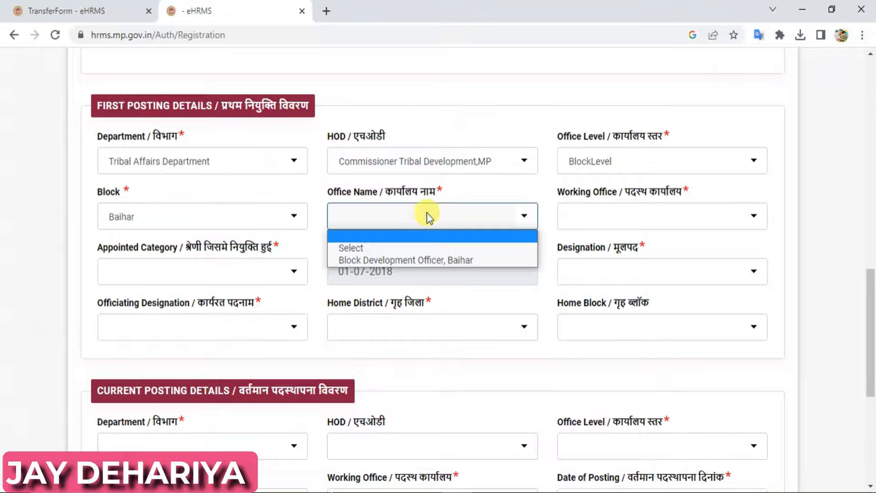
pyautogui.click(423, 262)
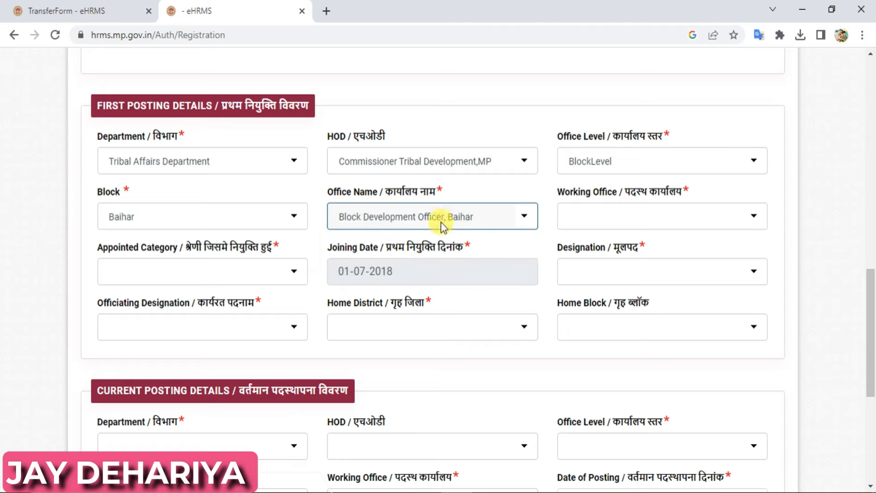
pyautogui.click(604, 223)
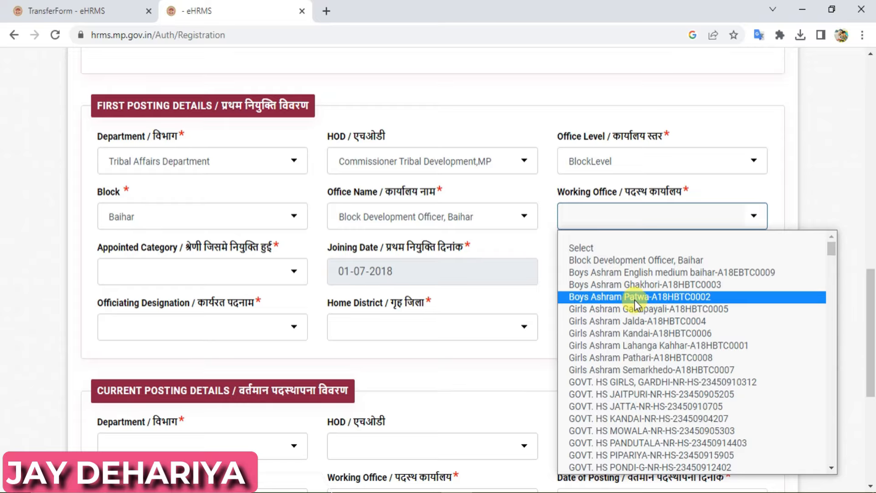
pyautogui.click(641, 345)
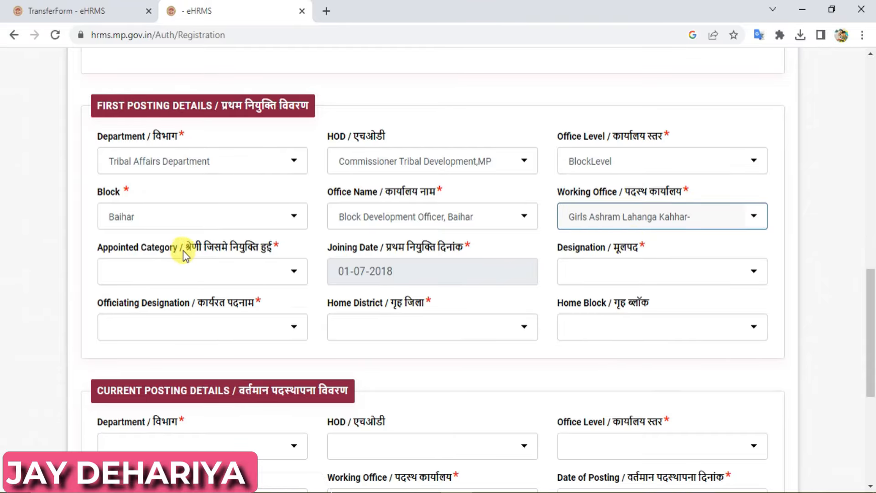
pyautogui.click(263, 274)
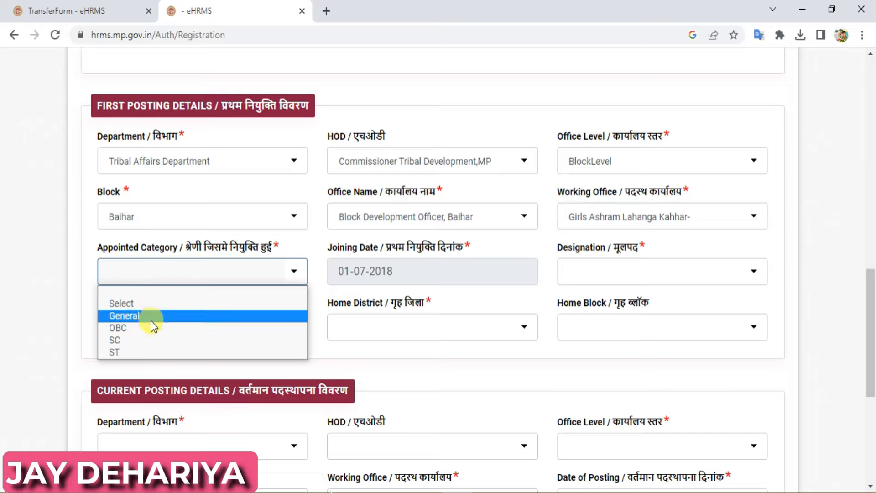
pyautogui.click(142, 352)
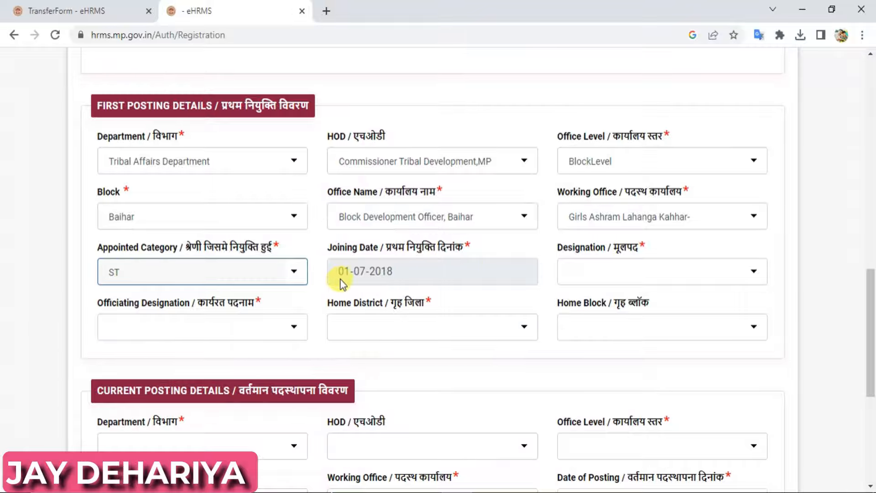
pyautogui.click(403, 269)
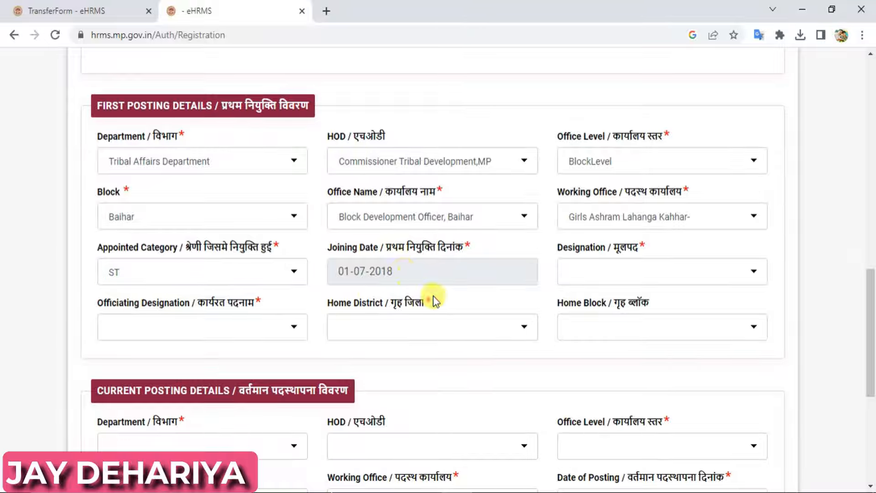
# - Set both designation and officiating designation to PRATHMIK SHIKSHAK
pyautogui.click(620, 268)
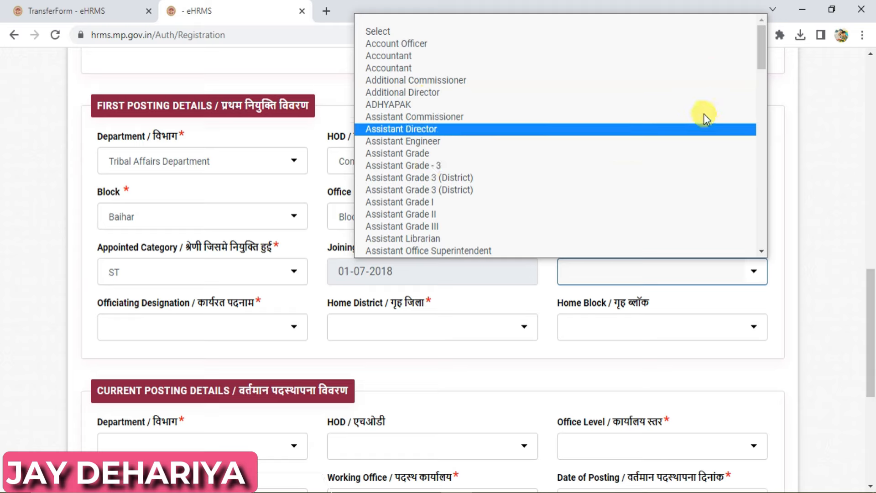
pyautogui.moveTo(762, 48); pyautogui.dragTo(768, 210)
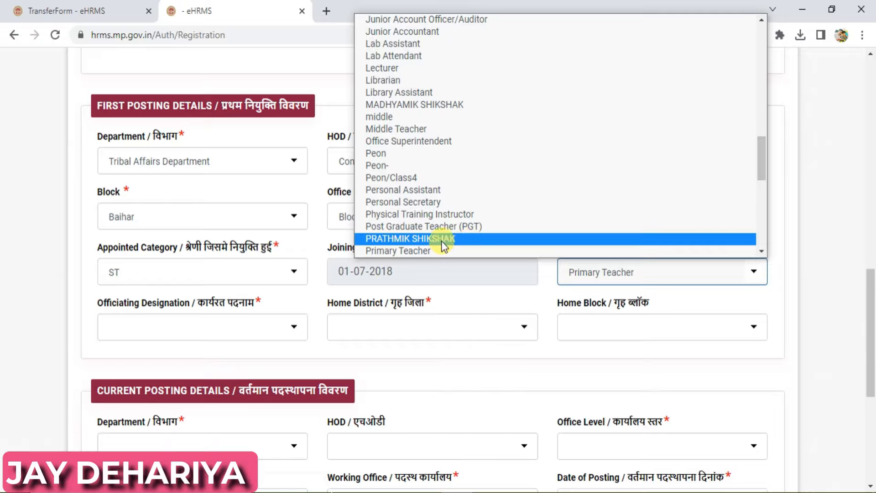
pyautogui.click(415, 239)
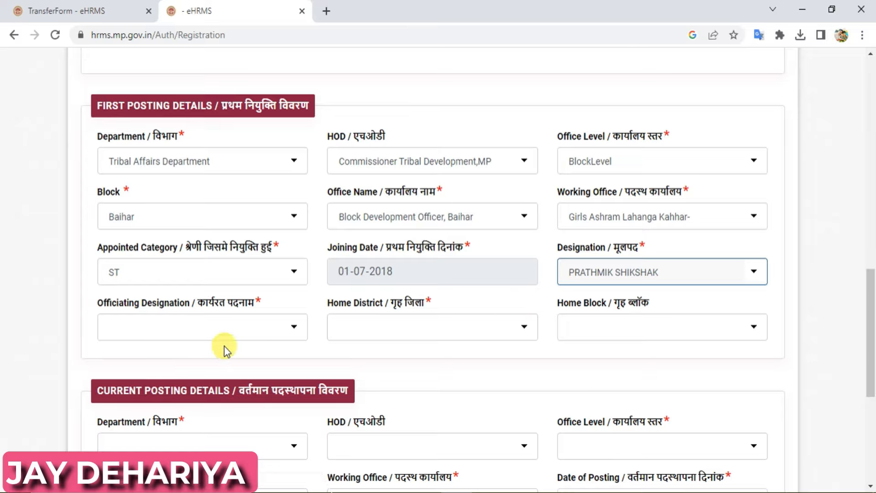
pyautogui.click(223, 325)
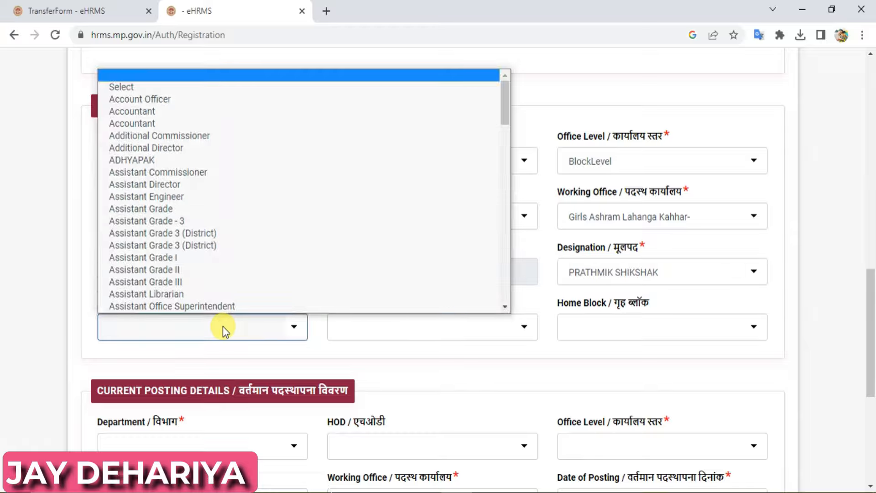
pyautogui.press('p')
pyautogui.press('Down')
pyautogui.press('Down')
pyautogui.press('Down')
pyautogui.press('Down')
pyautogui.press('Down')
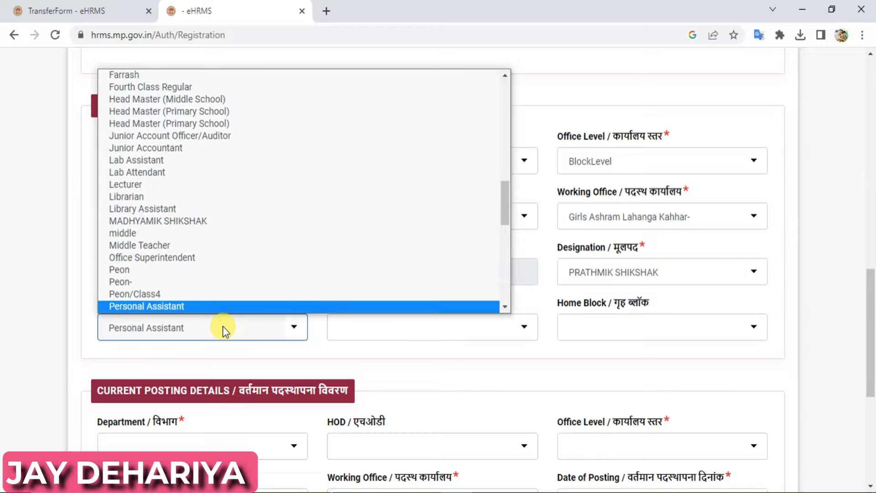
pyautogui.press('Down')
pyautogui.press('Down')
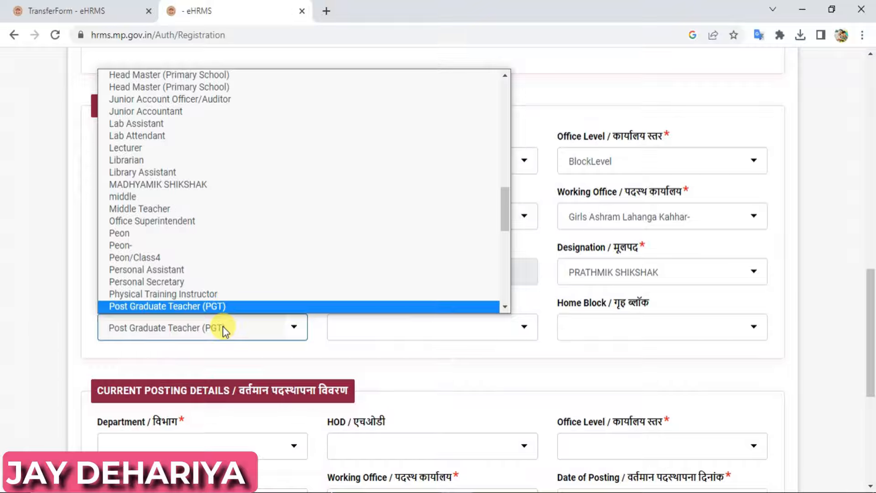
pyautogui.press('Return')
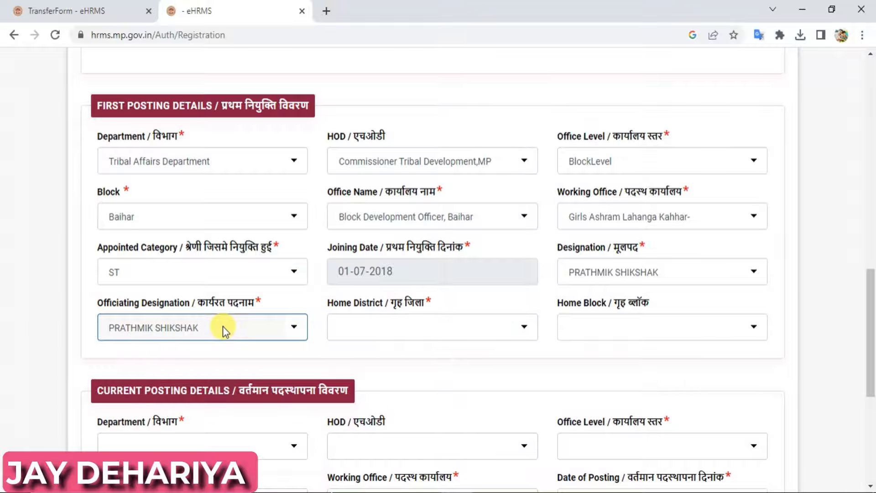
# - Choose Chhindwara as home district and Amarwara as home block
pyautogui.click(403, 334)
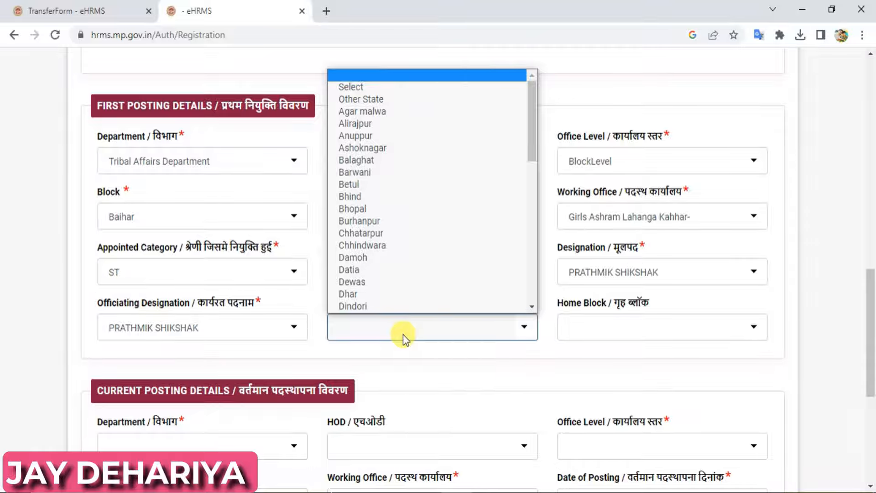
pyautogui.press('c')
pyautogui.press('c')
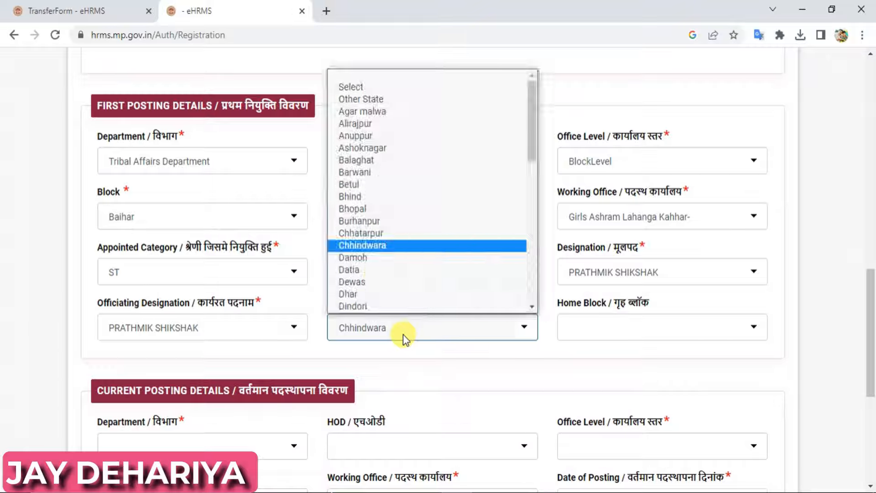
pyautogui.press('Return')
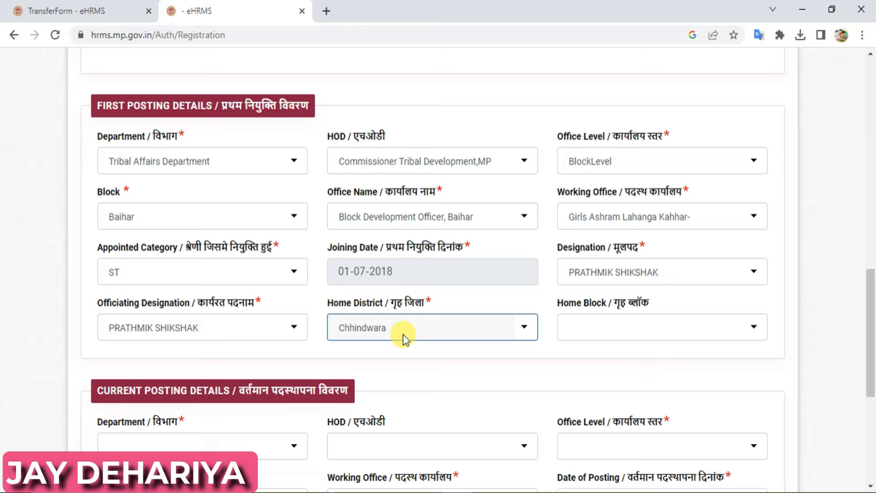
pyautogui.click(637, 333)
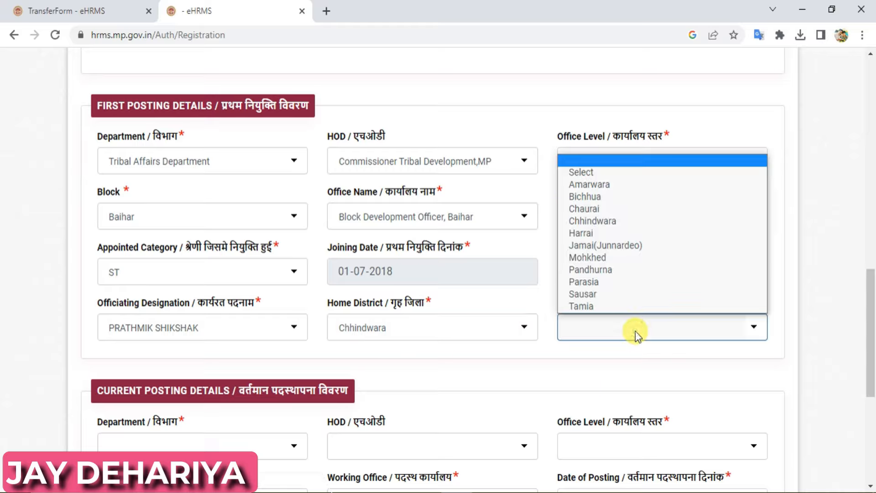
pyautogui.click(621, 188)
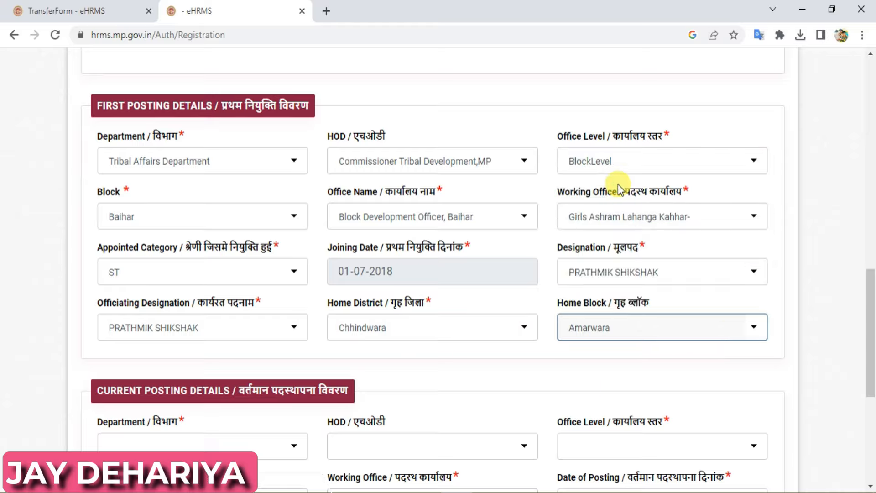
# - Set the current posting department to Tribal Affairs with HOD Commissioner Tribal Development,MP
pyautogui.moveTo(871, 326); pyautogui.dragTo(871, 410)
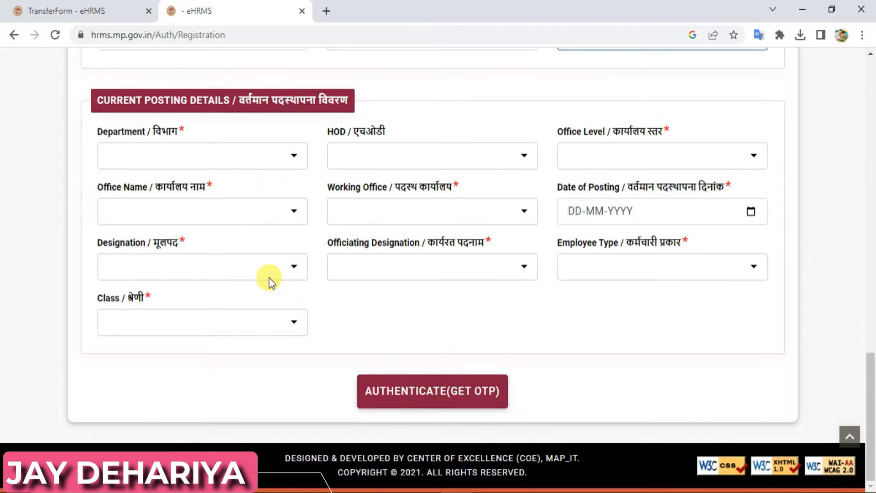
pyautogui.click(193, 167)
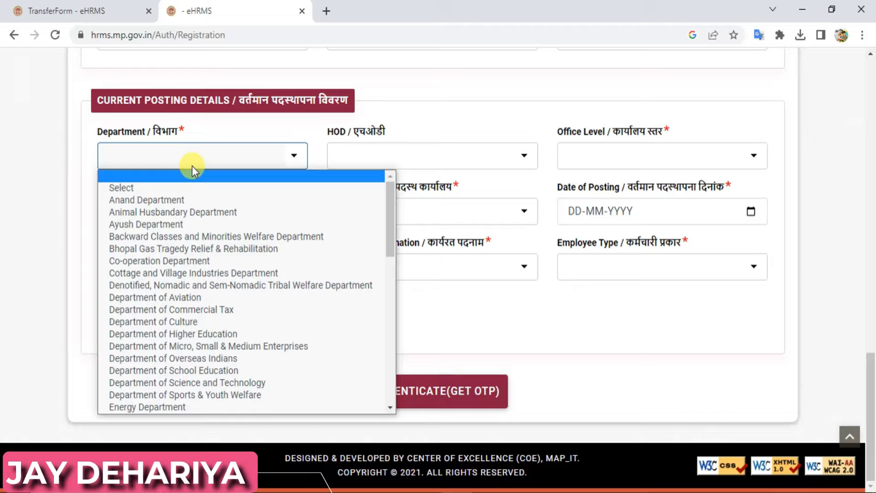
pyautogui.press('t')
pyautogui.press('t')
pyautogui.press('t')
pyautogui.press('t')
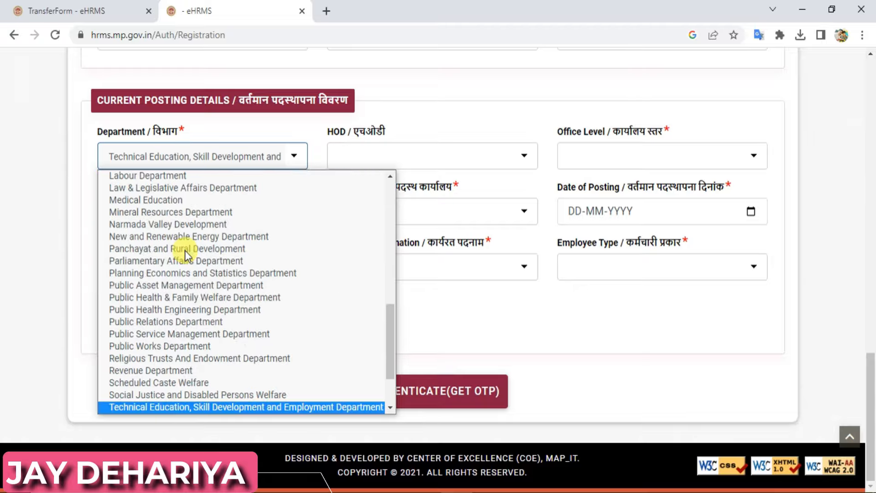
pyautogui.press('Return')
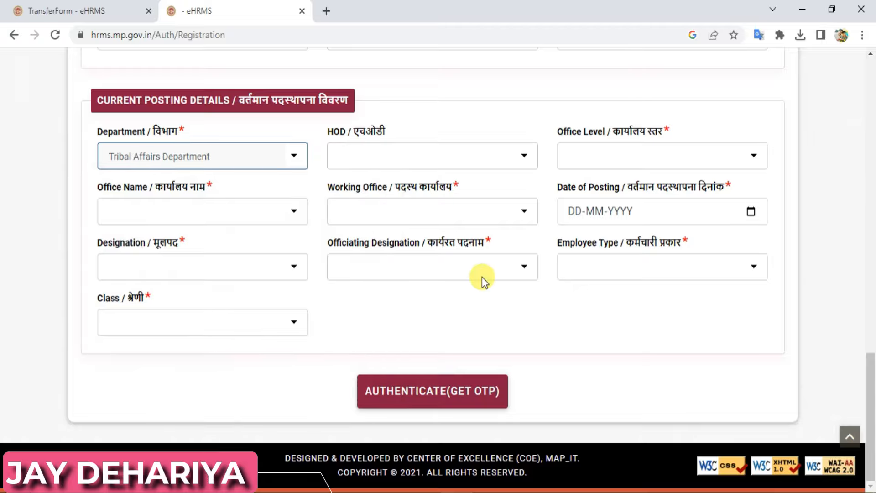
pyautogui.click(408, 157)
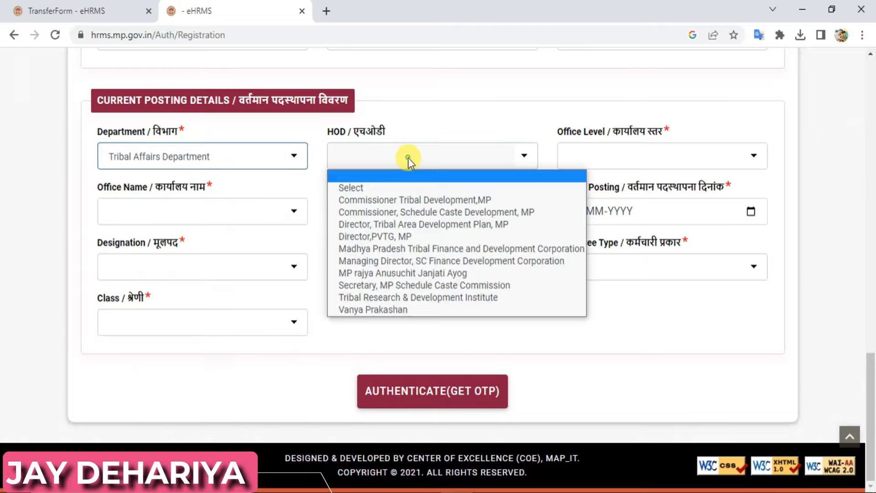
pyautogui.click(406, 200)
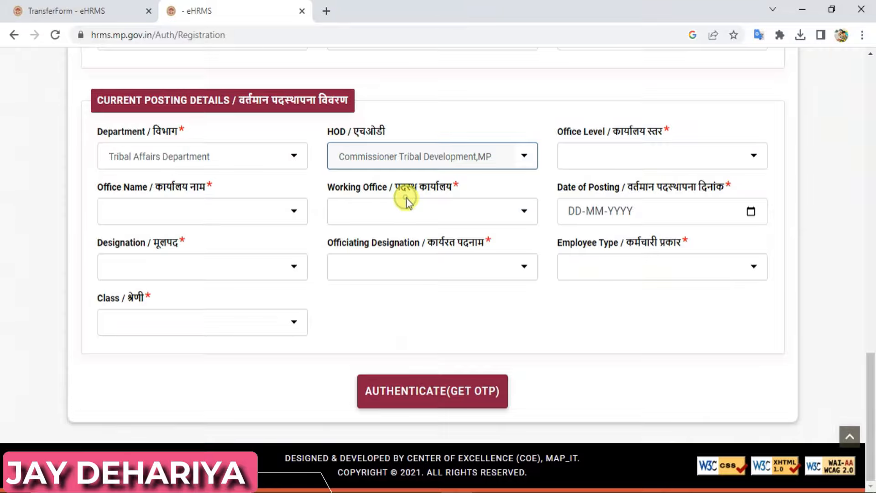
# - Set BlockLevel, office Block Development Officer Baihar, working office Girls Ashram Kandai, posting date 23-06-2023
pyautogui.click(611, 158)
pyautogui.click(606, 237)
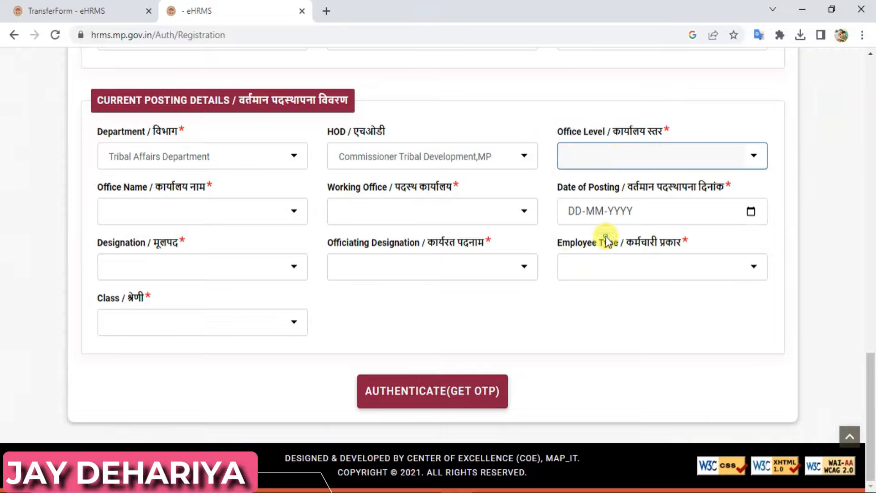
pyautogui.click(405, 203)
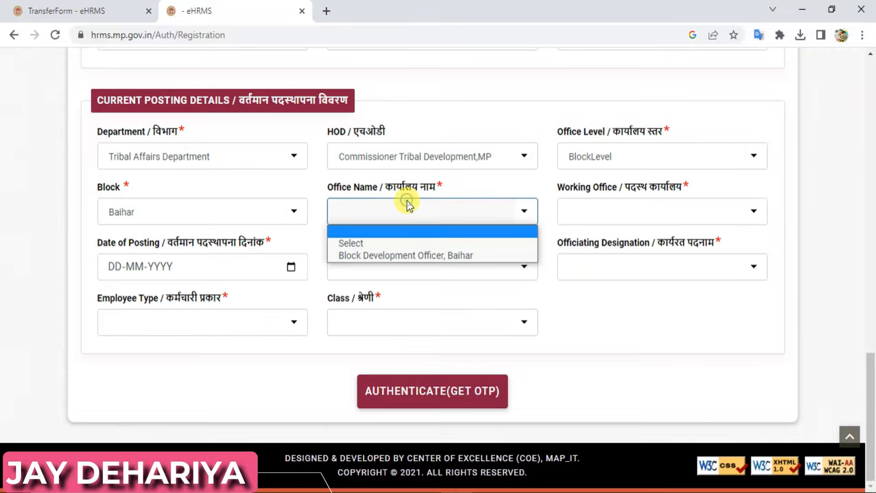
pyautogui.click(406, 254)
pyautogui.click(630, 202)
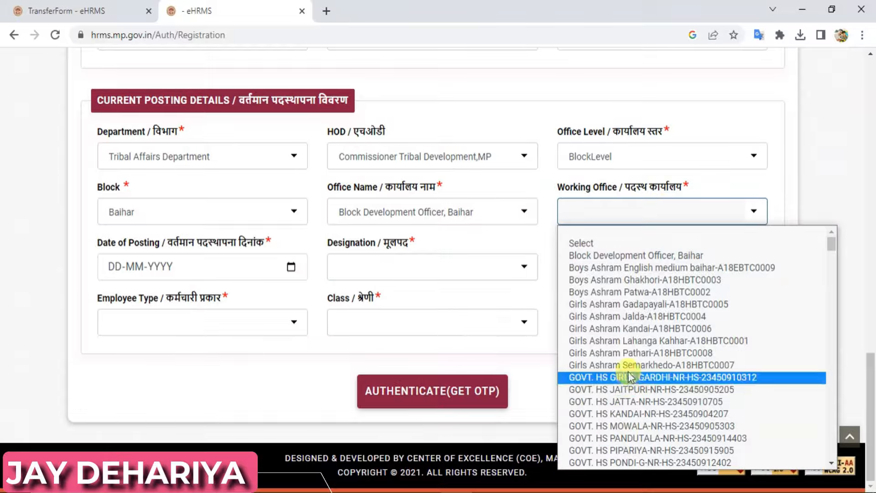
pyautogui.click(639, 330)
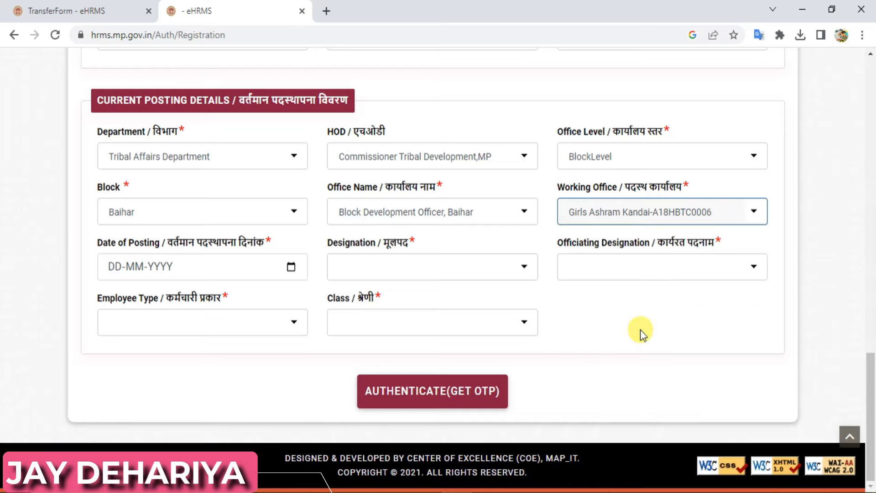
pyautogui.click(155, 268)
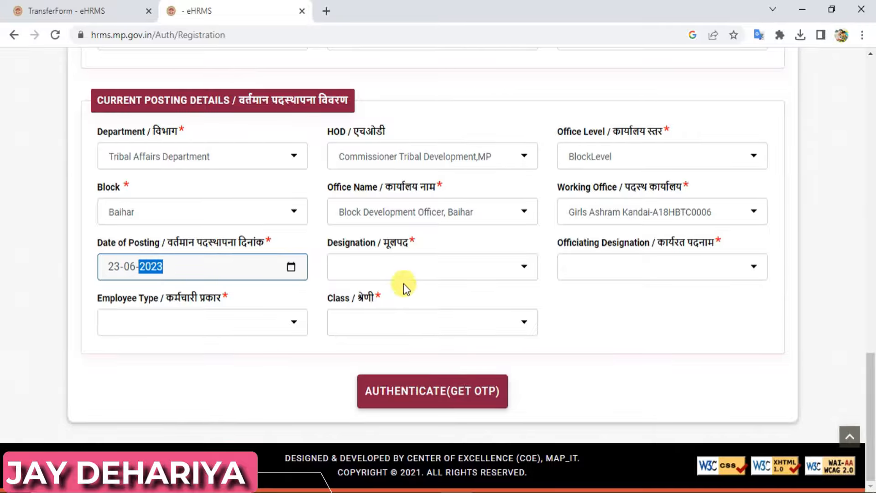
# - Set the current designation and officiating designation to PRATHMIK SHIKSHAK
pyautogui.click(409, 266)
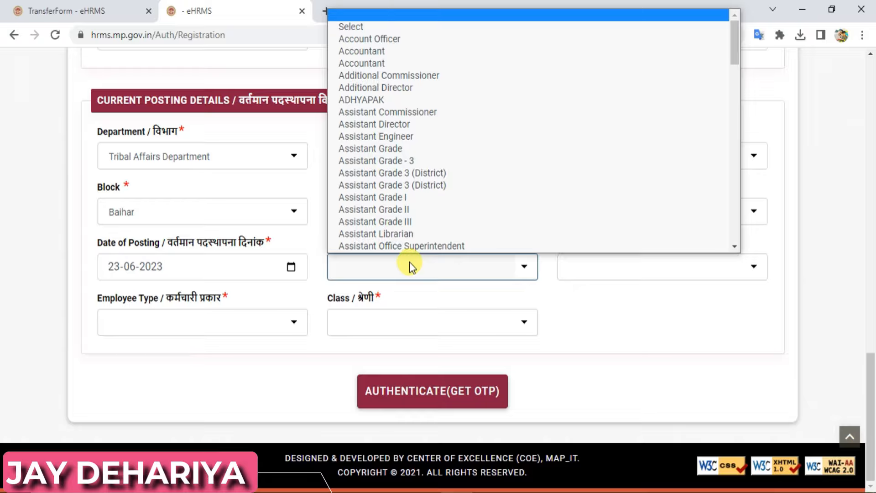
pyautogui.write('prathmik')
pyautogui.press('Return')
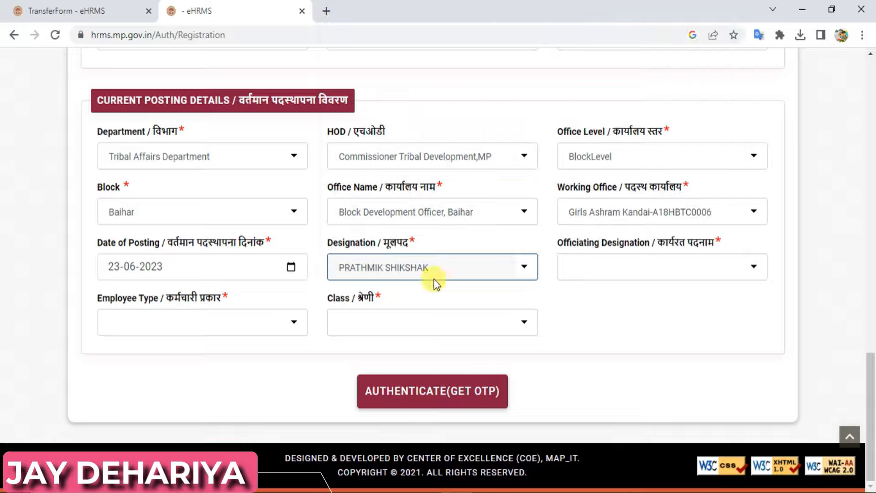
pyautogui.click(678, 270)
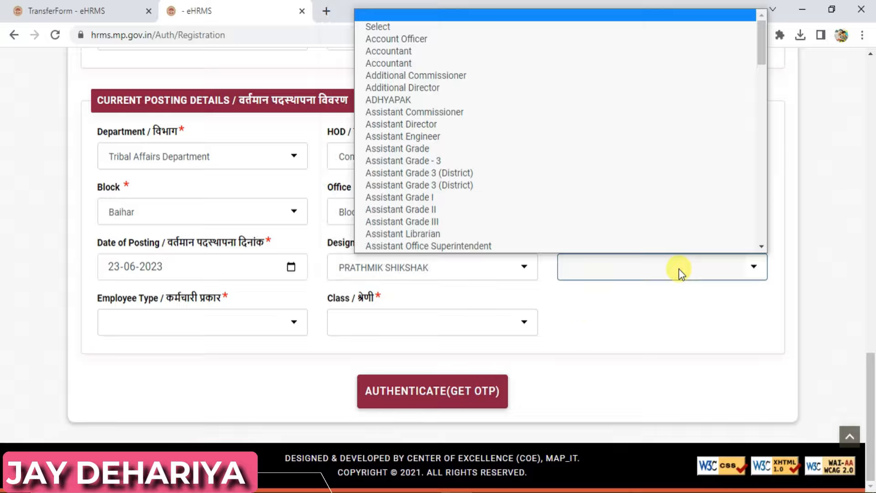
pyautogui.write('p')
pyautogui.press('Down')
pyautogui.press('Down')
pyautogui.press('Down')
pyautogui.press('Down')
pyautogui.press('Down')
pyautogui.press('Down')
pyautogui.press('Down')
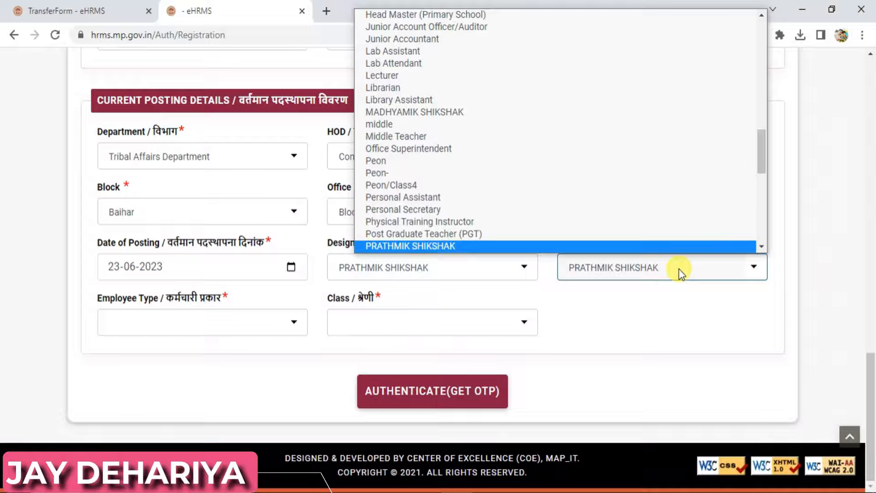
pyautogui.press('Return')
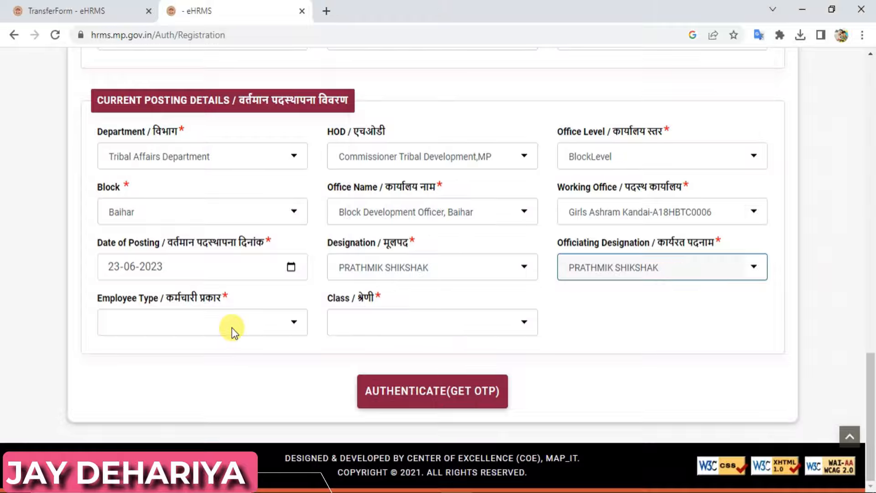
# - Set employee type to Regular and class to Class 3 - Non executive
pyautogui.click(232, 328)
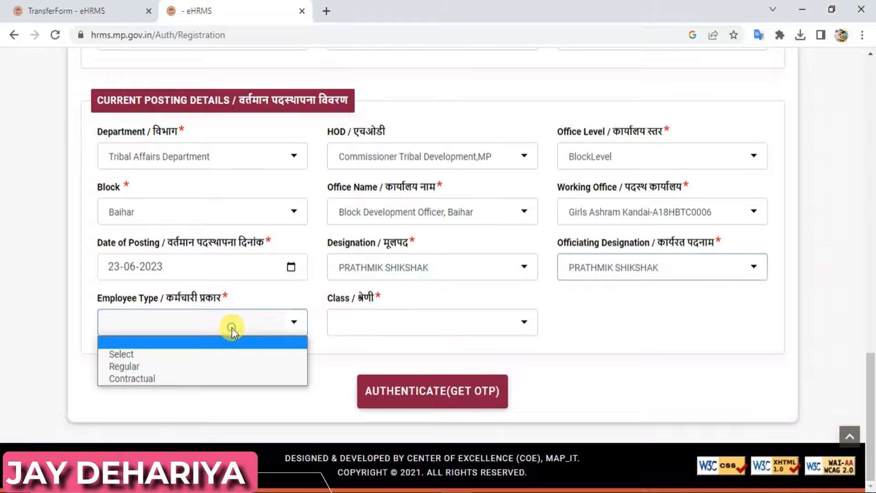
pyautogui.click(171, 366)
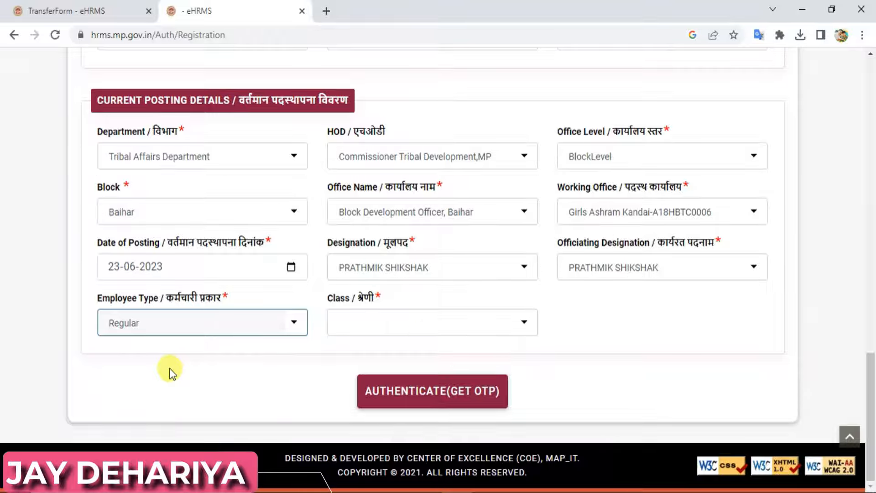
pyautogui.click(380, 329)
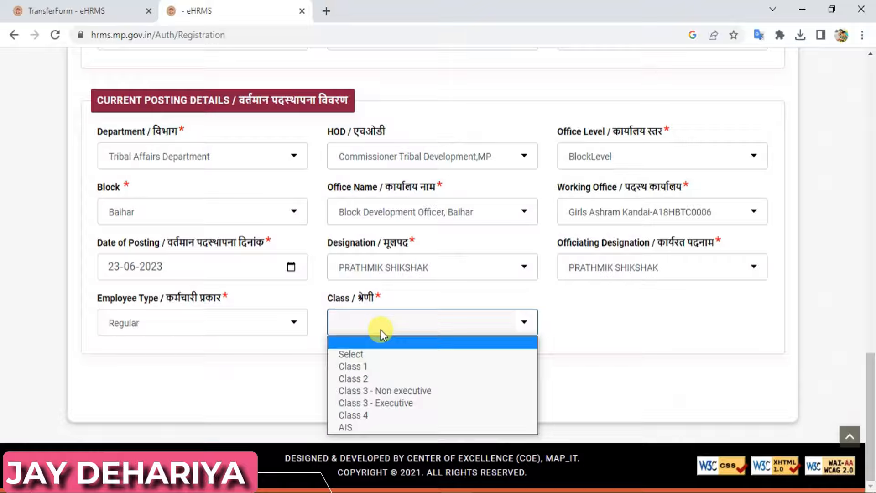
pyautogui.click(365, 392)
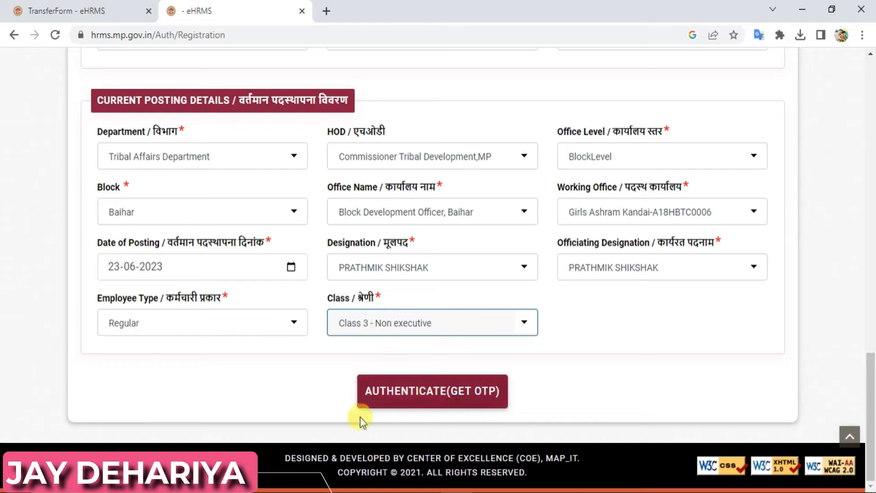
pyautogui.click(260, 416)
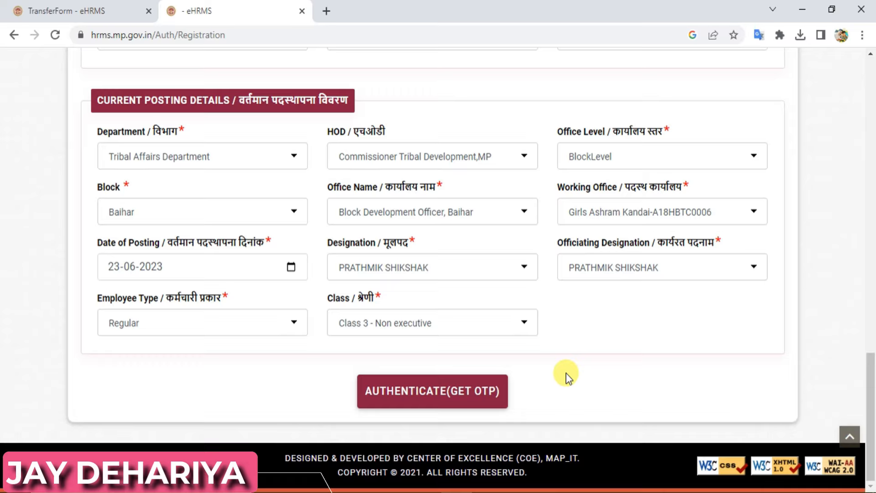
# - In a new Chrome tab, search Google for 'ehrms' and open the eHRMS: Home Page result
pyautogui.click(326, 12)
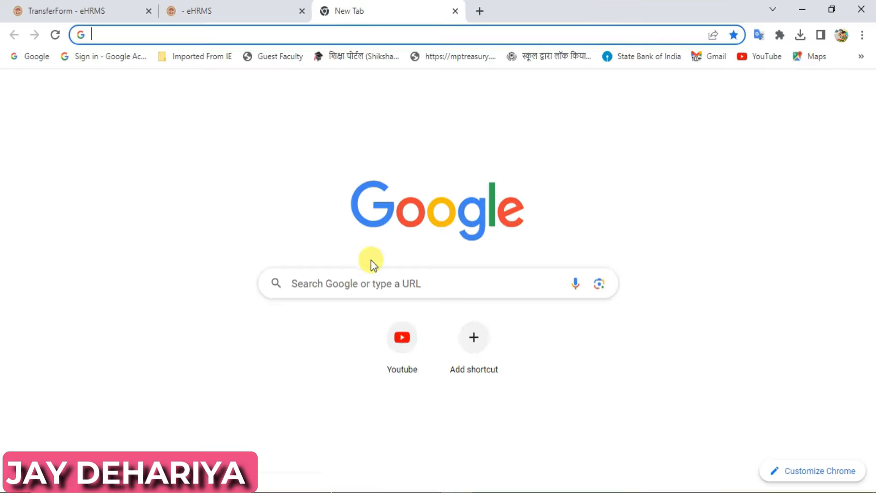
pyautogui.click(320, 283)
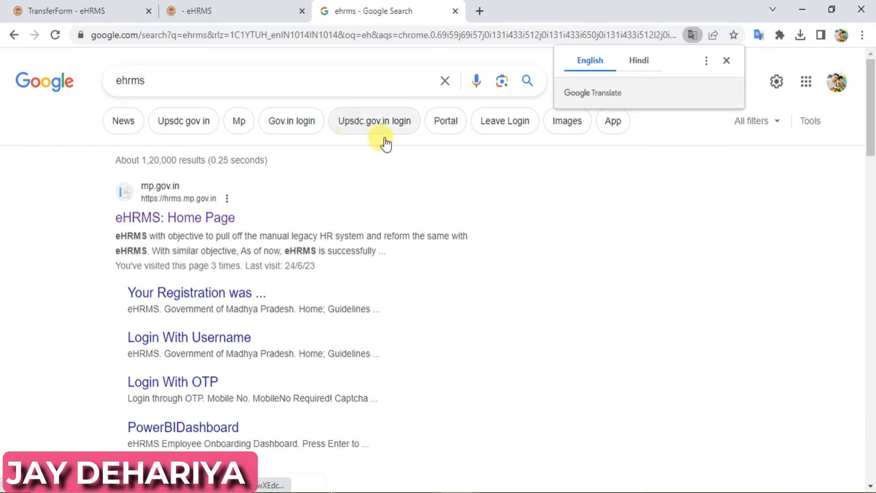
pyautogui.click(148, 218)
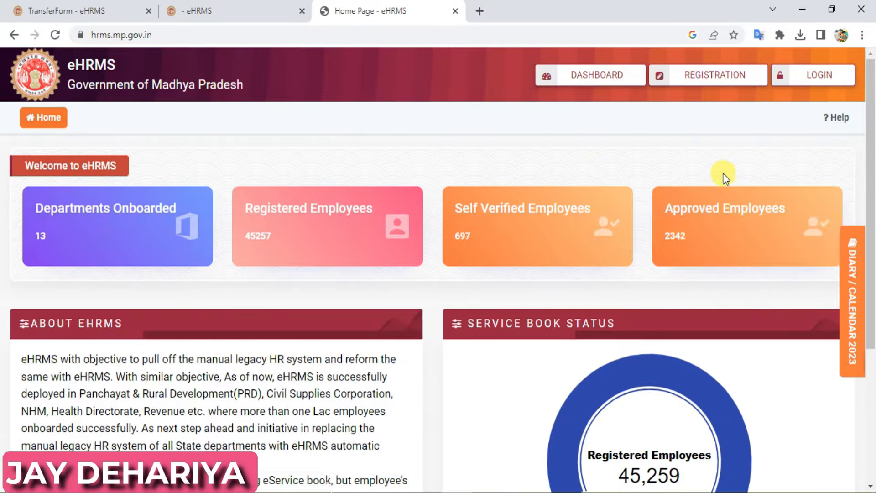
# - Choose Login With Username from the LOGIN dropdown at the top right
pyautogui.click(809, 72)
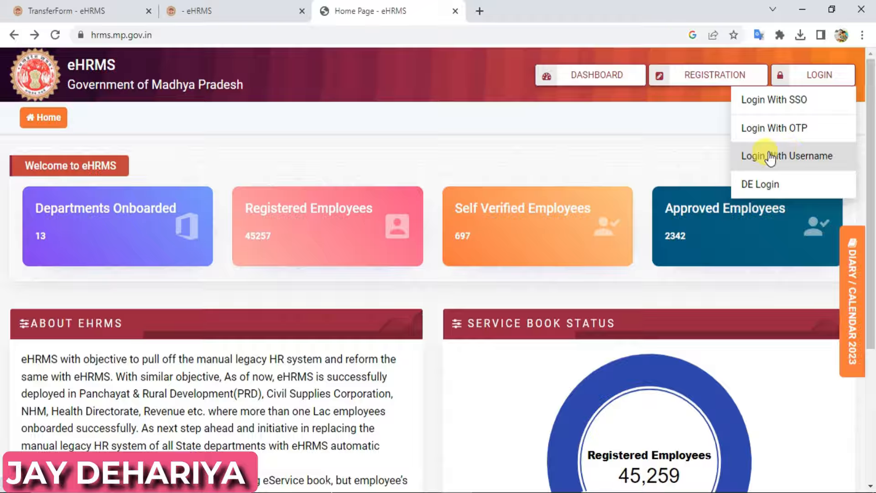
pyautogui.click(803, 158)
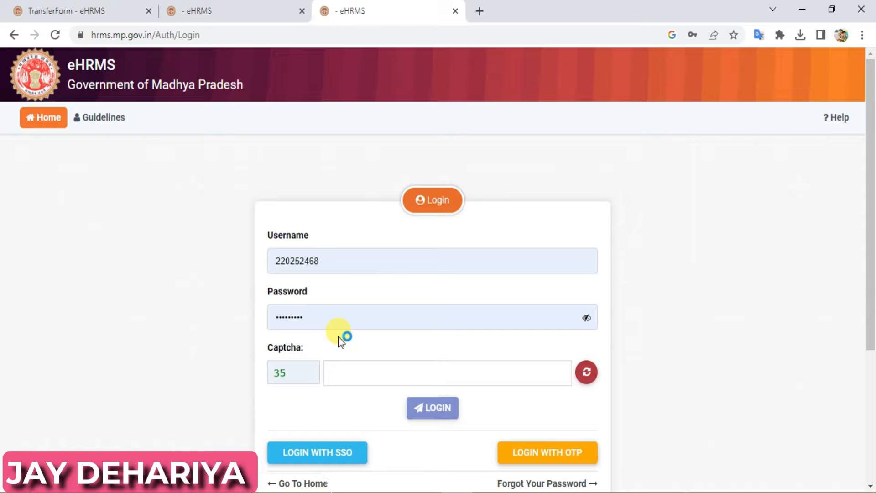
# - Fill in the captcha answer and log in with the prefilled username and password
pyautogui.click(367, 375)
pyautogui.press('Return')
pyautogui.press('Return')
pyautogui.write('35')
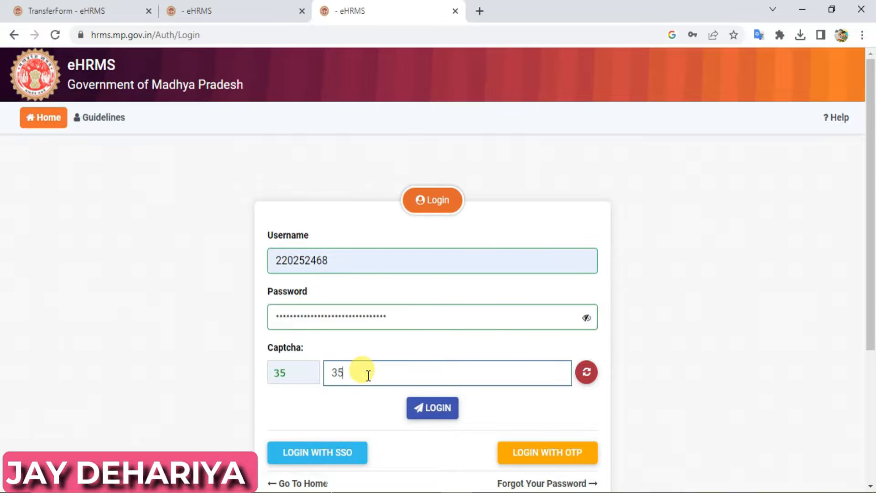
pyautogui.click(436, 411)
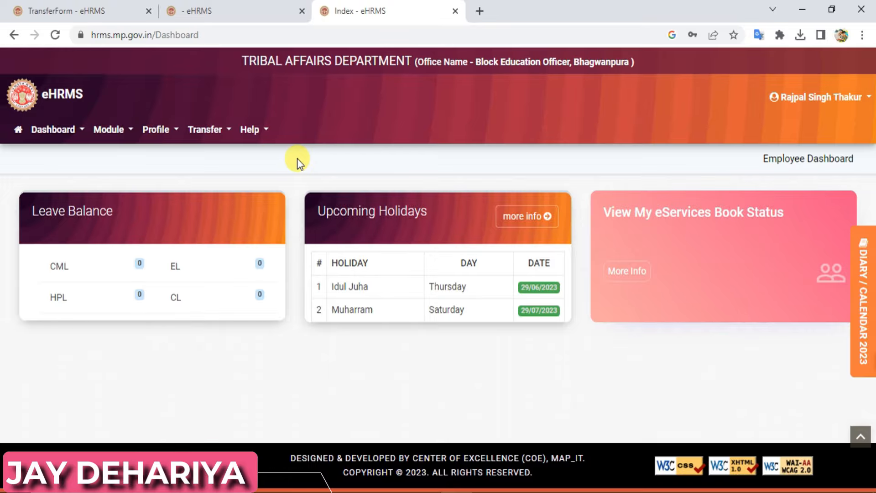
# - Open the Transfer menu in the top navigation bar
pyautogui.click(223, 134)
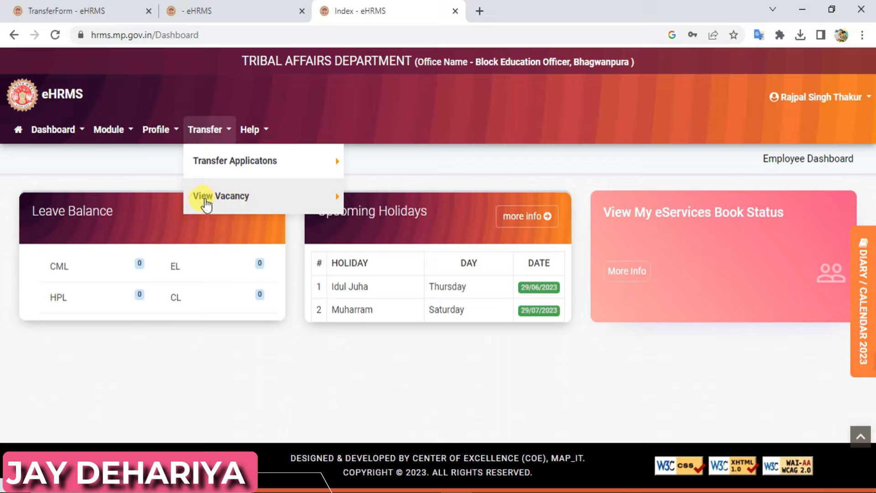
# - Open Transfer Applications and acknowledge the instructions popup with OK
pyautogui.click(225, 165)
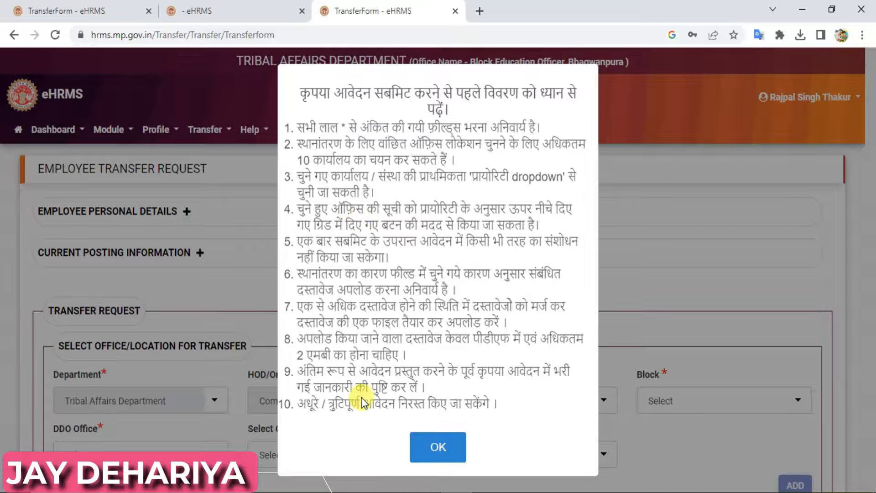
pyautogui.click(439, 447)
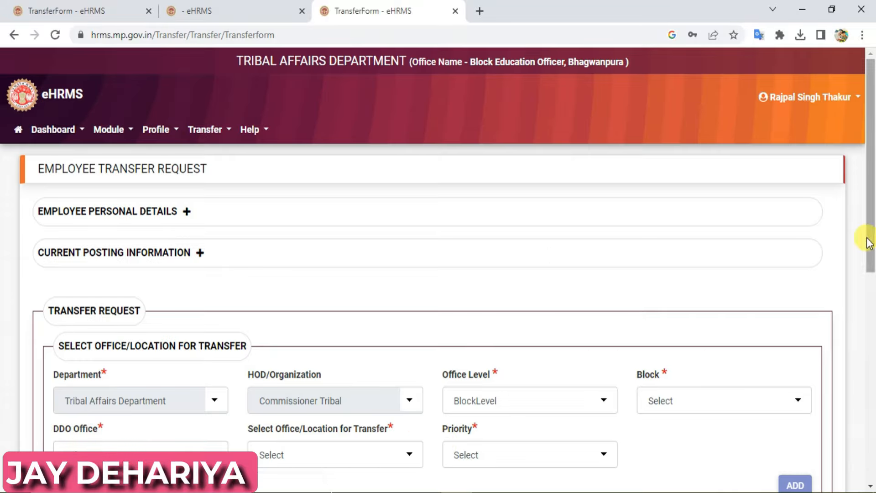
# - Set the preferred office level to BlockLevel
pyautogui.moveTo(866, 239); pyautogui.dragTo(871, 351)
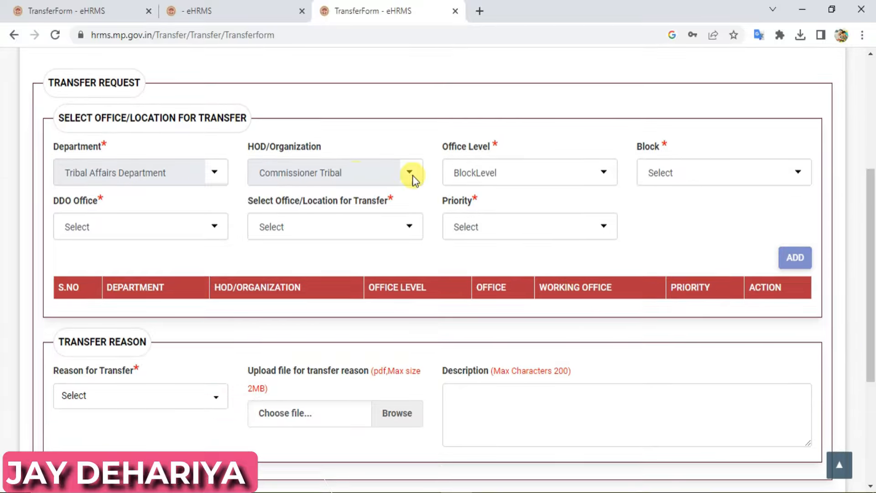
pyautogui.click(678, 173)
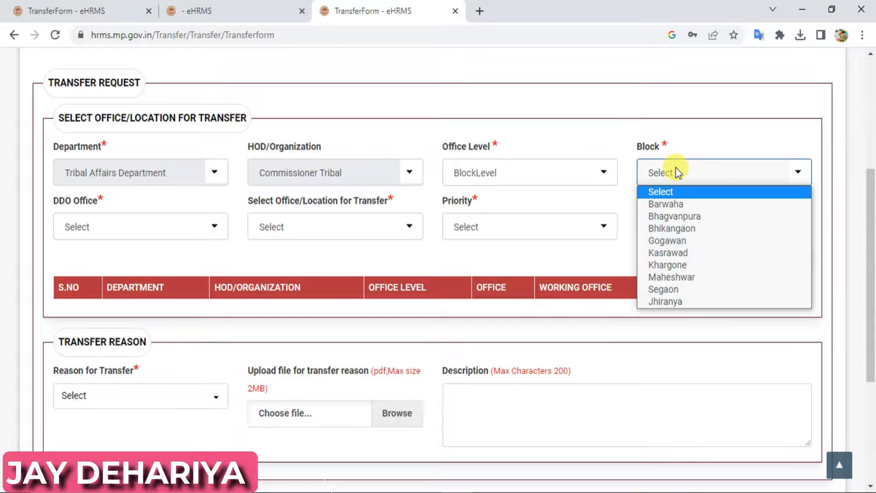
pyautogui.click(678, 173)
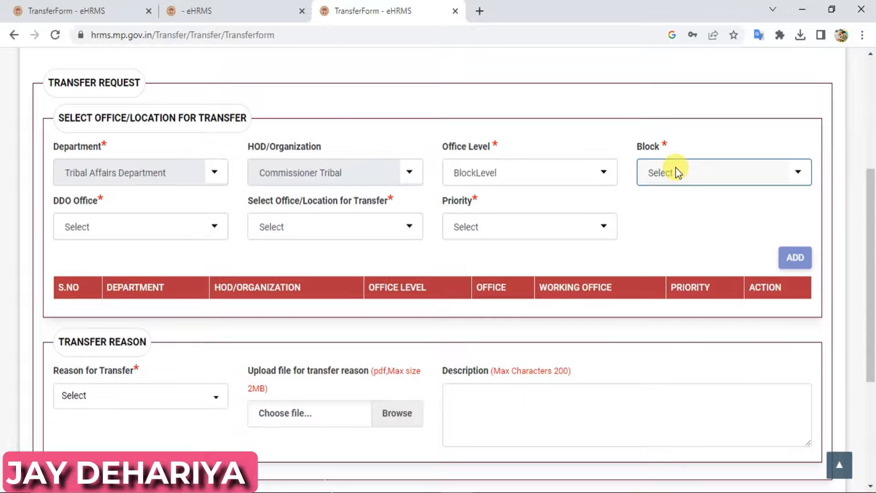
pyautogui.click(558, 177)
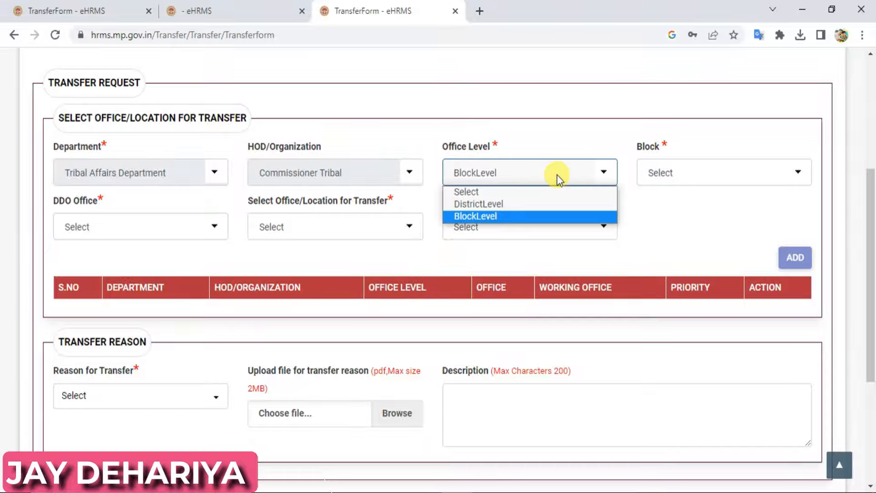
pyautogui.click(525, 207)
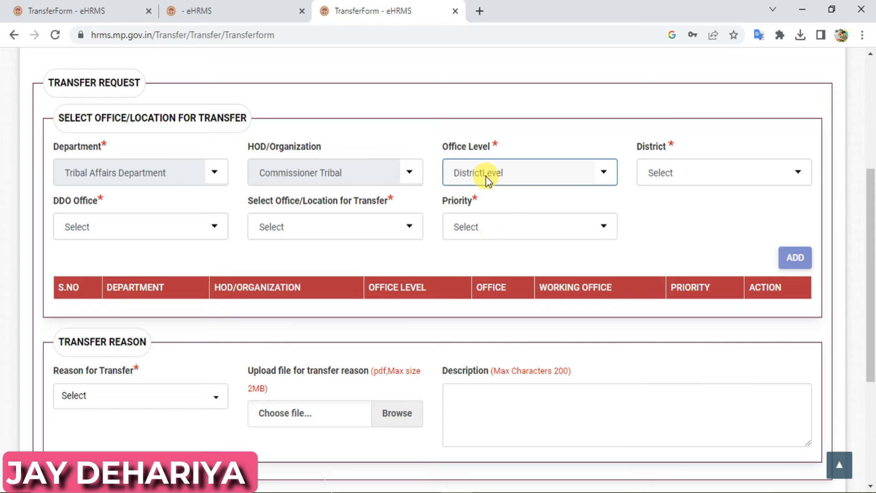
pyautogui.click(681, 168)
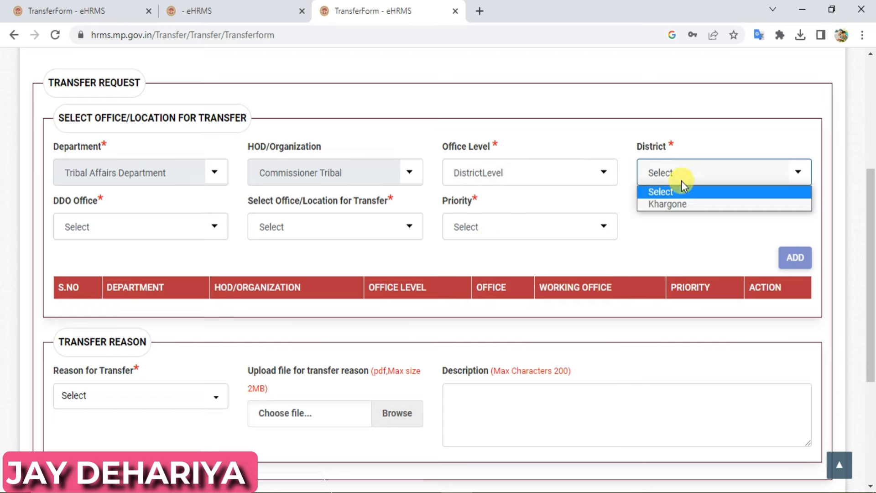
pyautogui.click(546, 171)
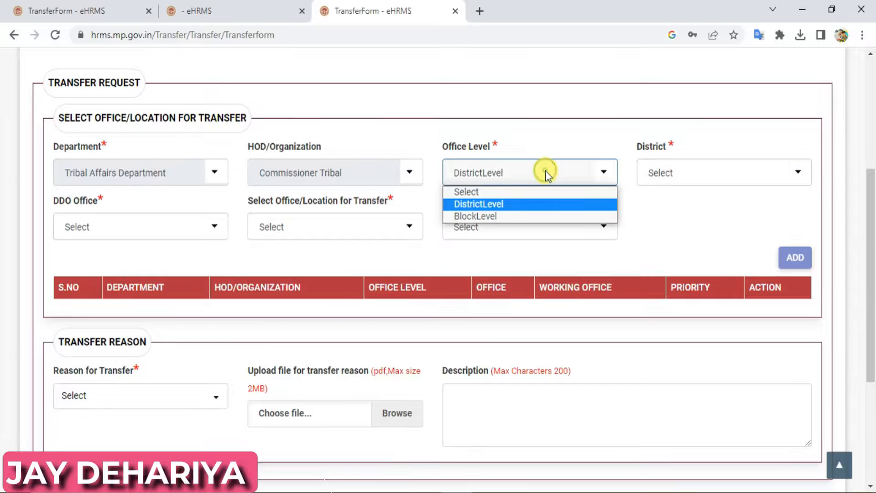
pyautogui.click(505, 216)
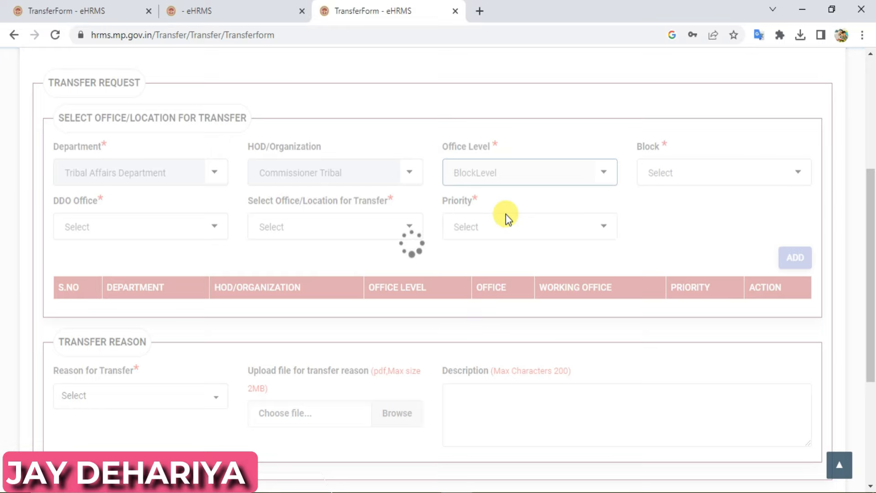
# - Add Bhagvanpura block, Block Education Officer Bhagwanpura, Boys Ashram office at priority 4 to the table
pyautogui.click(708, 165)
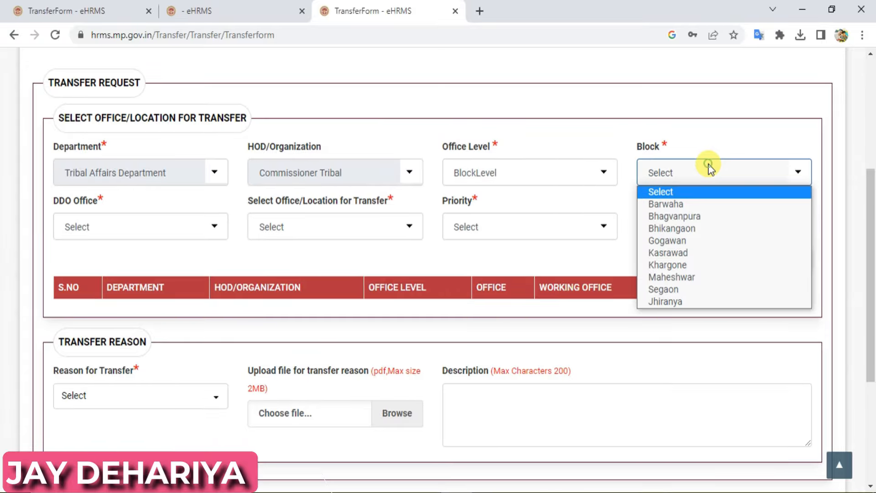
pyautogui.click(688, 204)
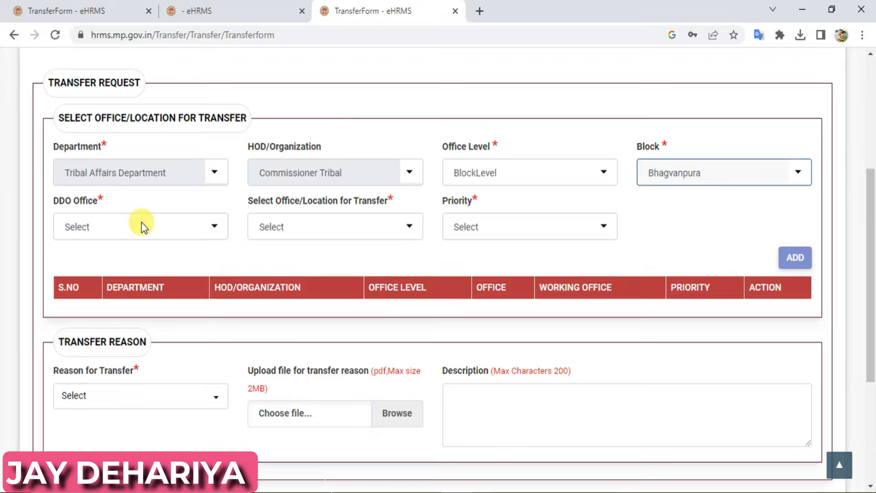
pyautogui.click(141, 225)
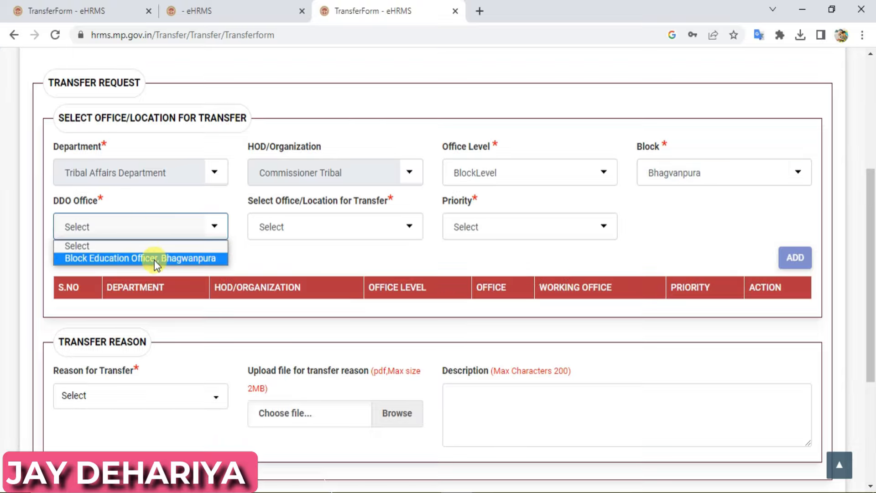
pyautogui.click(154, 260)
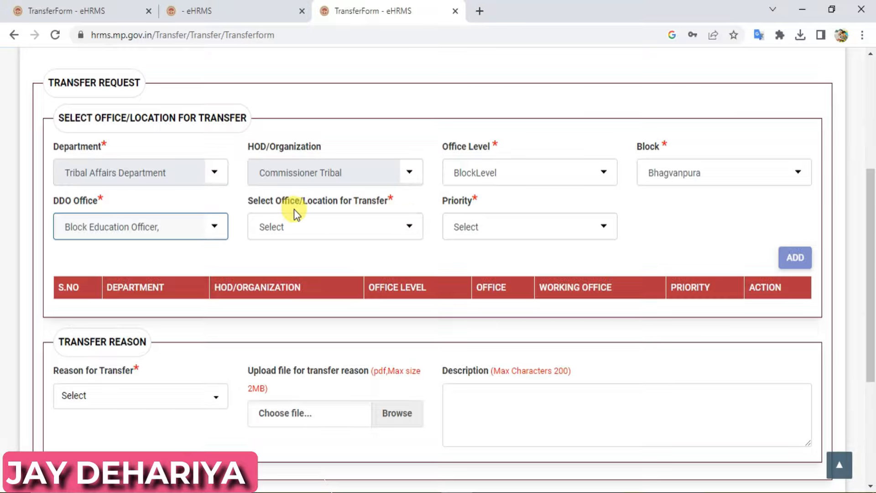
pyautogui.click(324, 230)
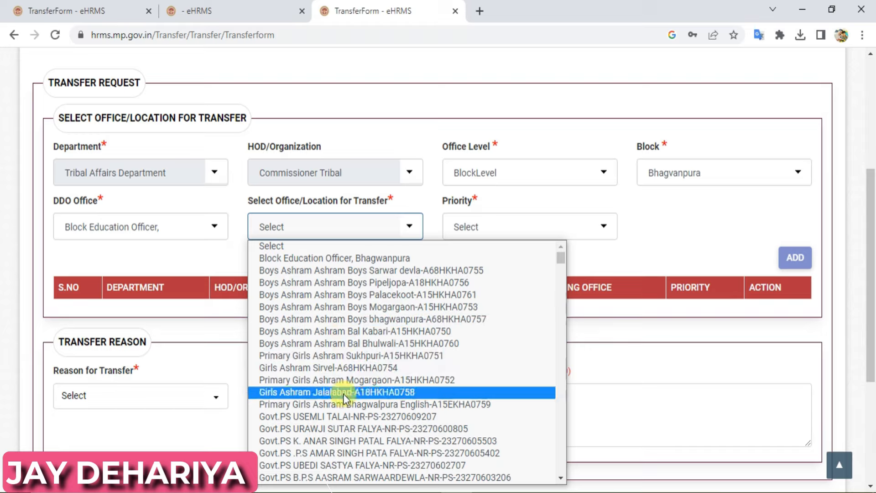
pyautogui.click(345, 321)
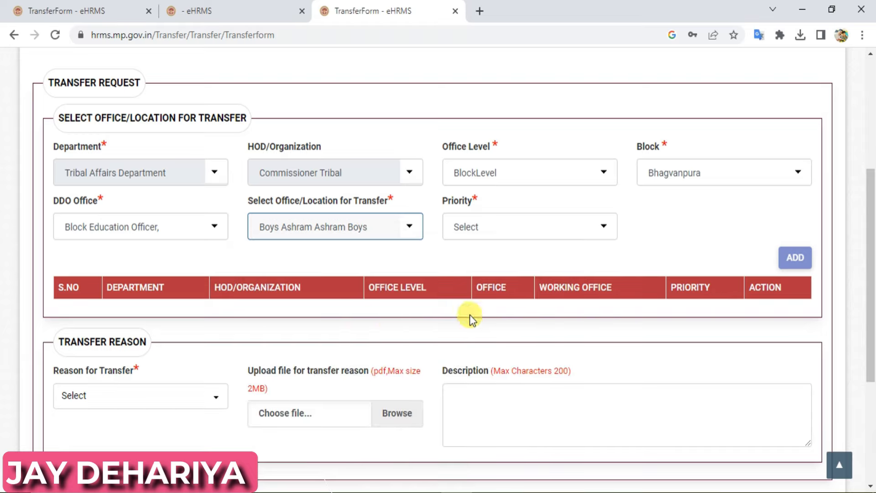
pyautogui.click(510, 229)
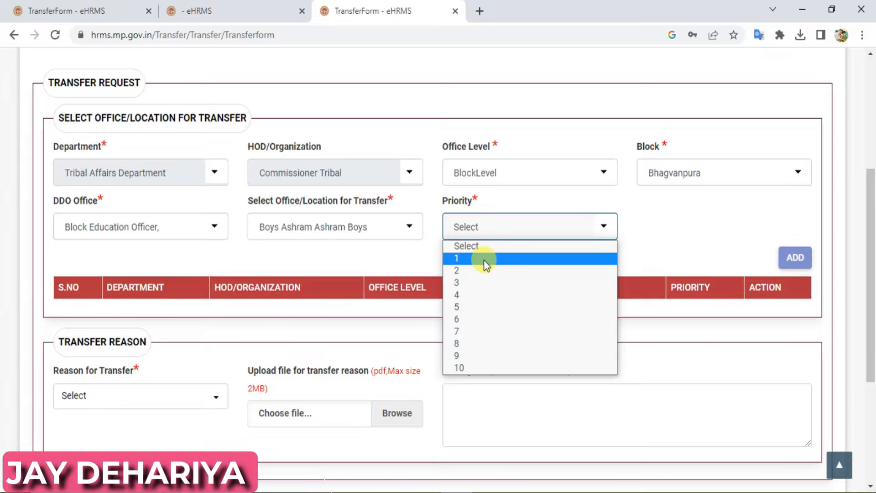
pyautogui.click(473, 297)
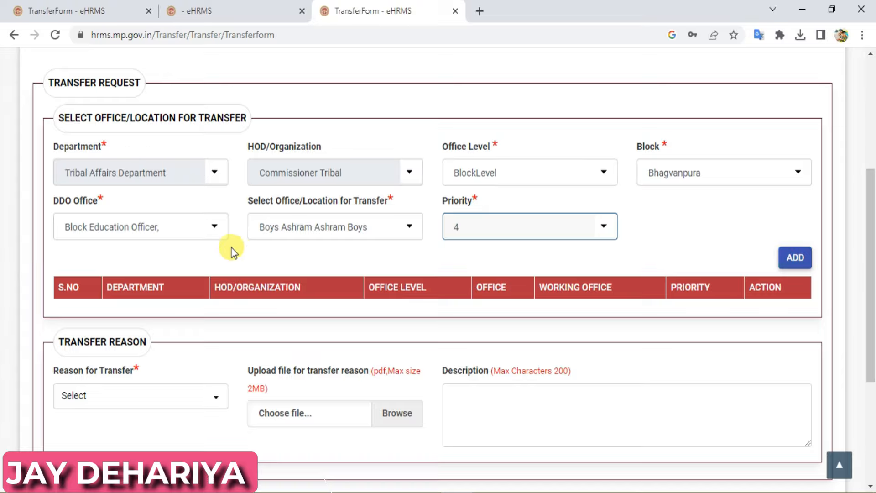
pyautogui.click(799, 255)
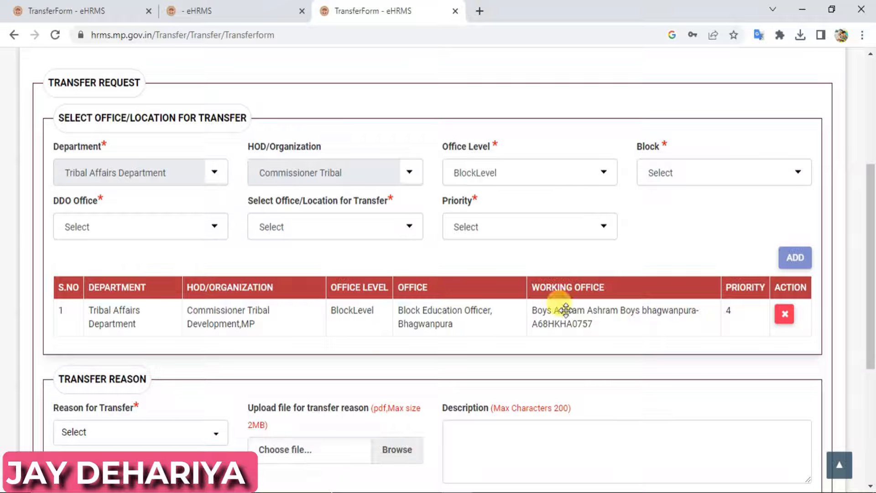
# - Add Khargone block, Block Education Officer Khargone, Govt.PS BOYS ASHRAM BEJAPURA at priority 2
pyautogui.click(697, 173)
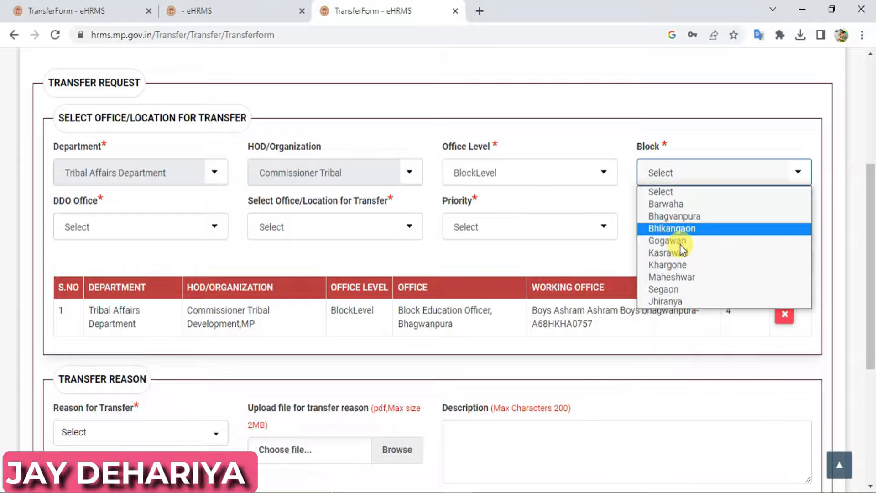
pyautogui.click(675, 267)
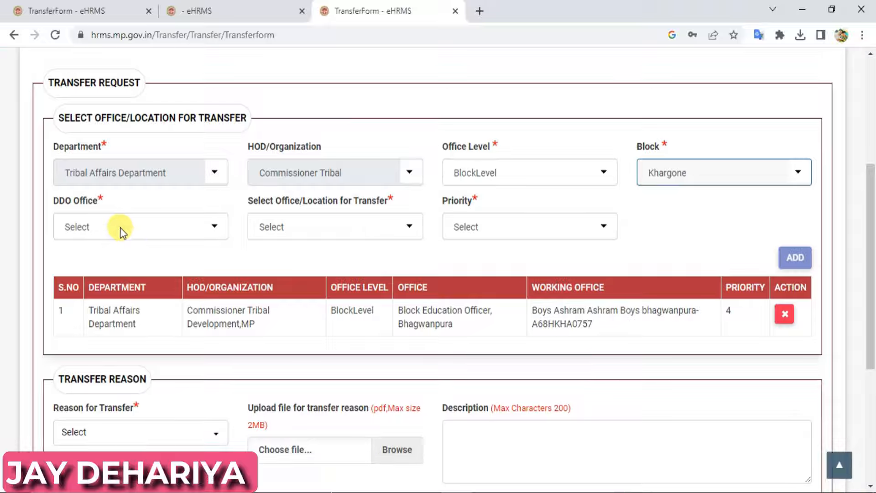
pyautogui.click(119, 229)
pyautogui.click(120, 258)
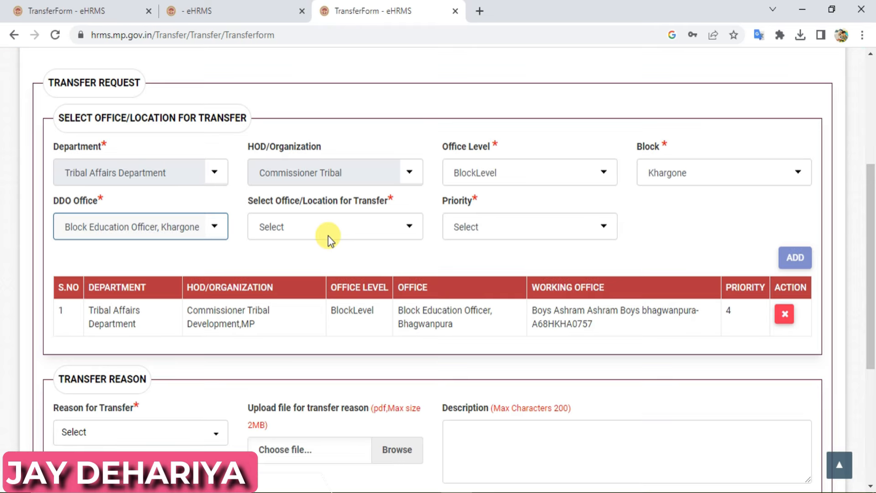
pyautogui.click(322, 230)
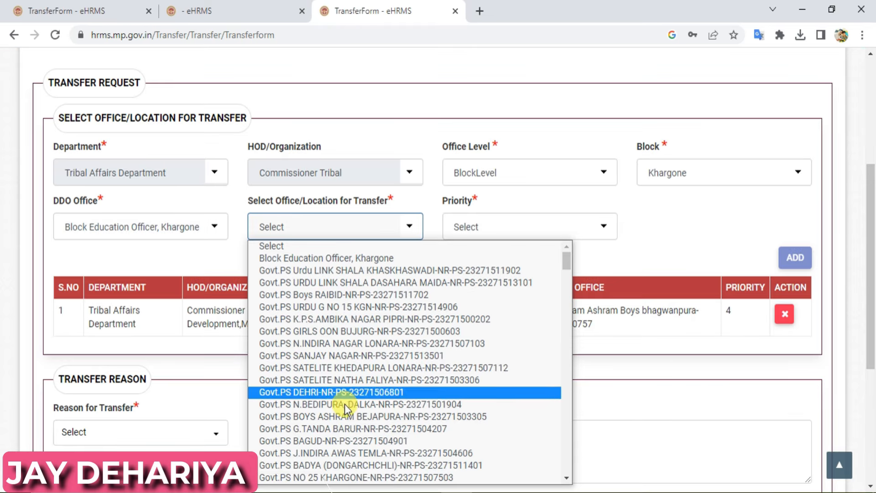
pyautogui.click(344, 420)
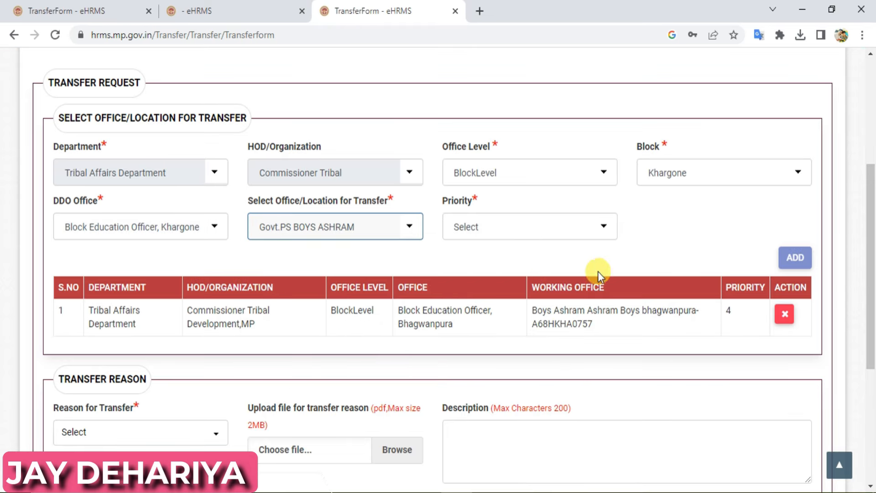
pyautogui.click(532, 223)
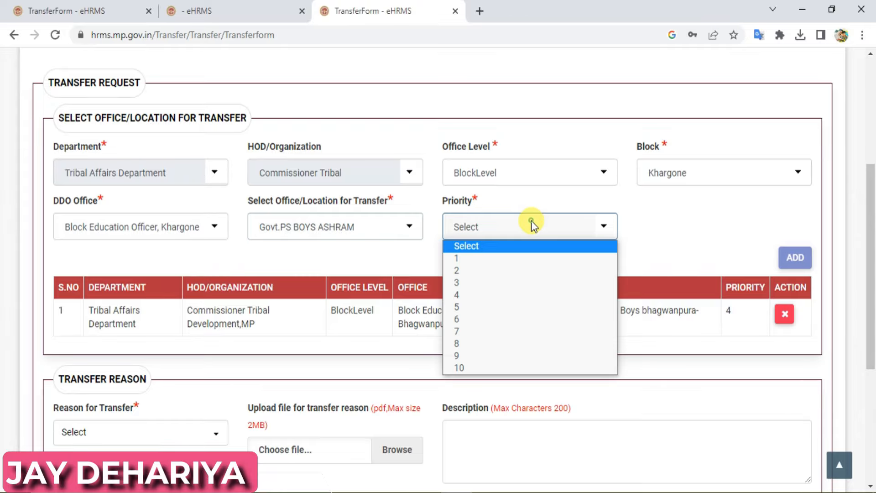
pyautogui.click(466, 271)
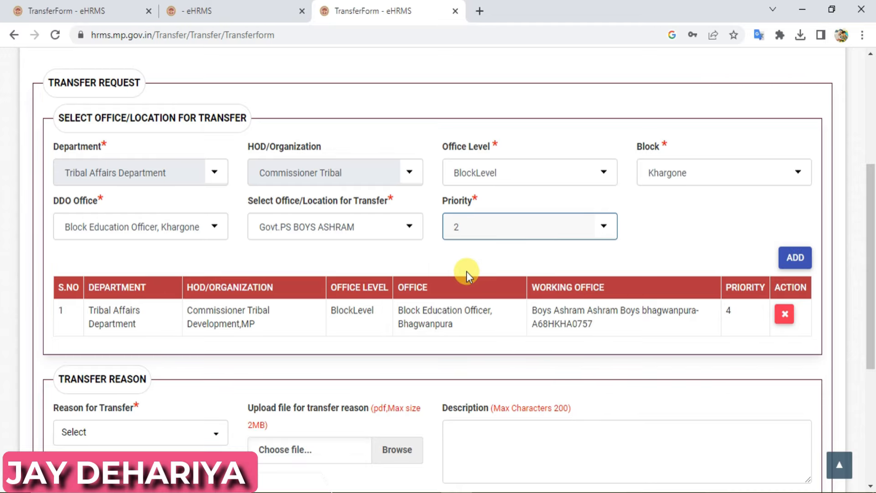
pyautogui.click(793, 258)
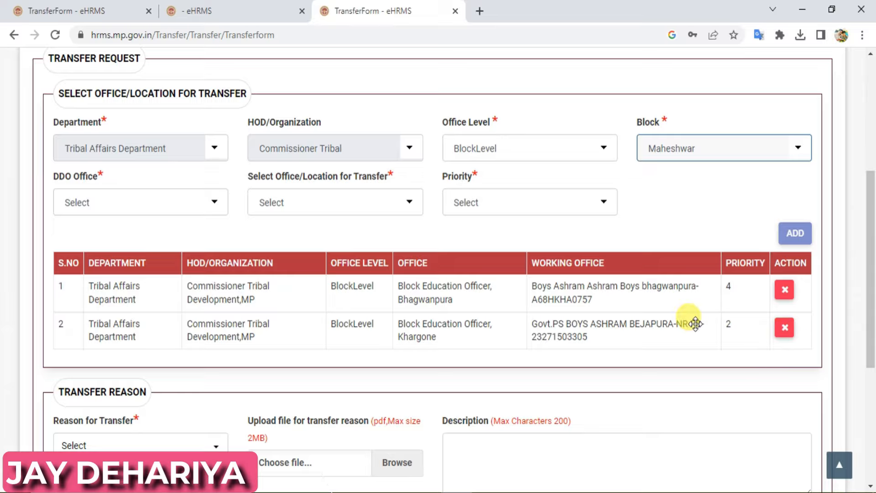
# - Delete the Khargone priority-2 row, then open the Reason for Transfer dropdown
pyautogui.click(785, 327)
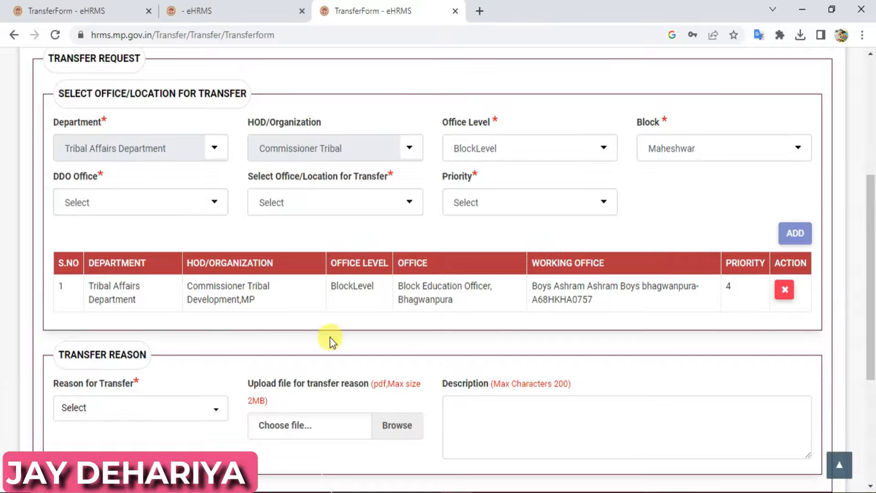
pyautogui.moveTo(870, 216); pyautogui.dragTo(872, 270)
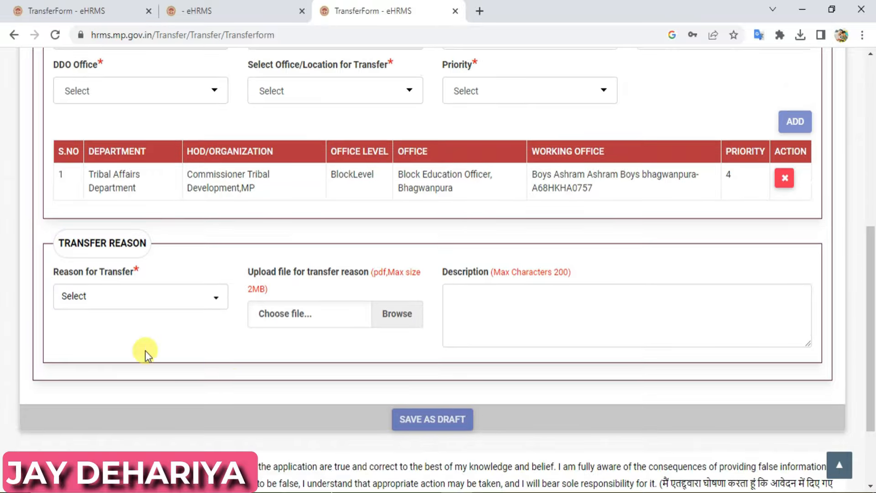
pyautogui.click(184, 298)
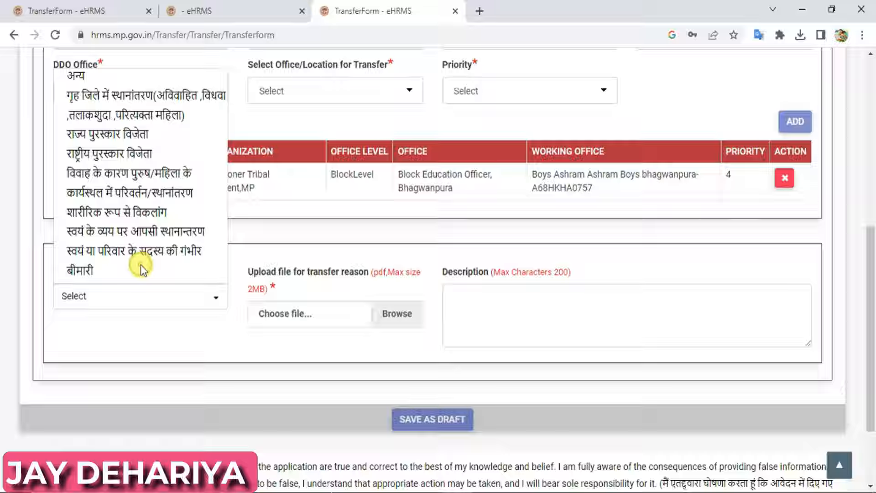
# - Tick serious illness of self or family, physical disability, and mutual transfer at own expense
pyautogui.click(99, 264)
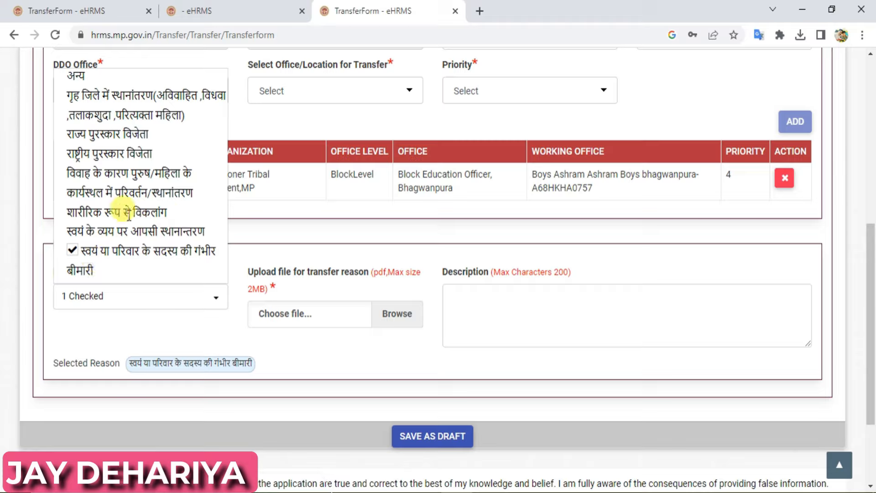
pyautogui.click(104, 212)
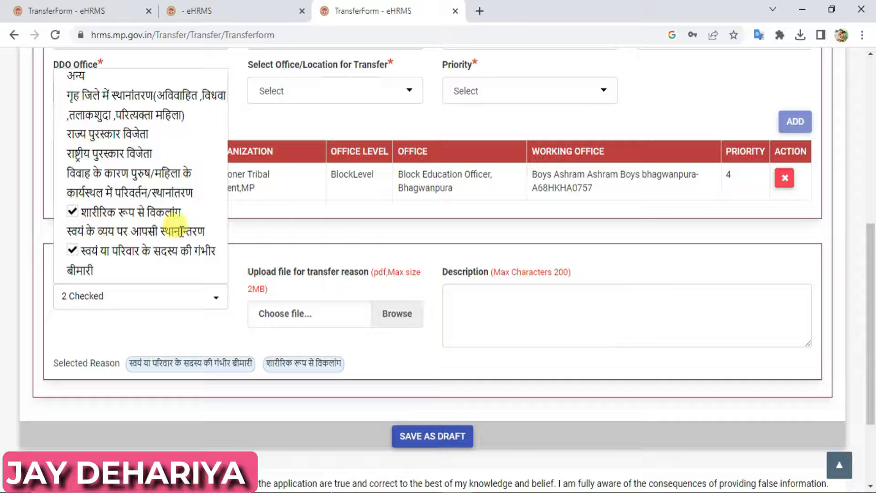
pyautogui.click(105, 228)
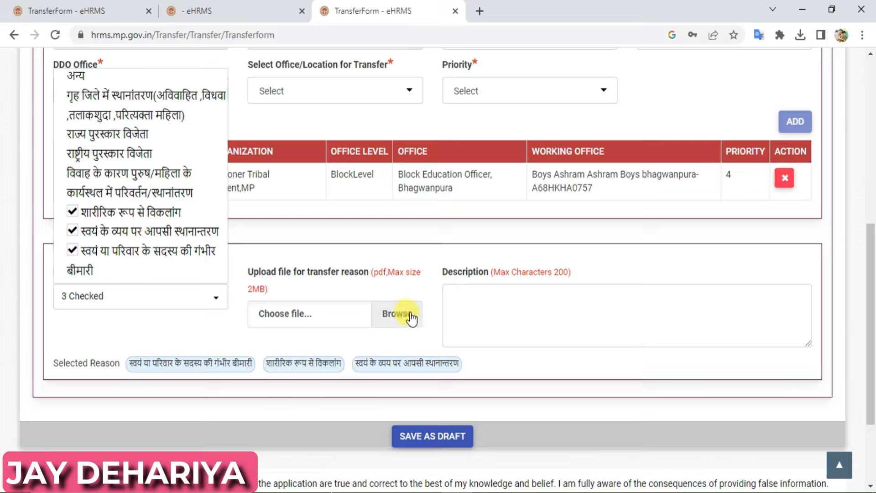
# - Close the reasons dropdown and scroll down to the declaration checkbox
pyautogui.click(555, 312)
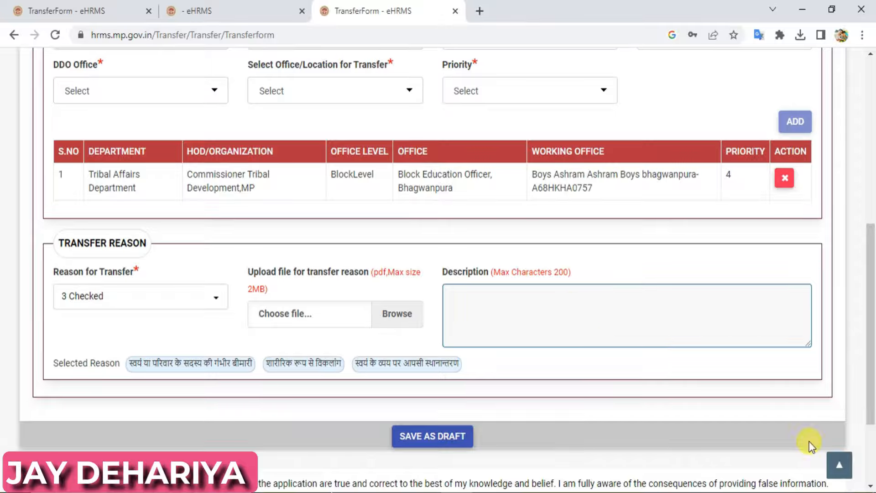
pyautogui.moveTo(865, 352); pyautogui.dragTo(866, 409)
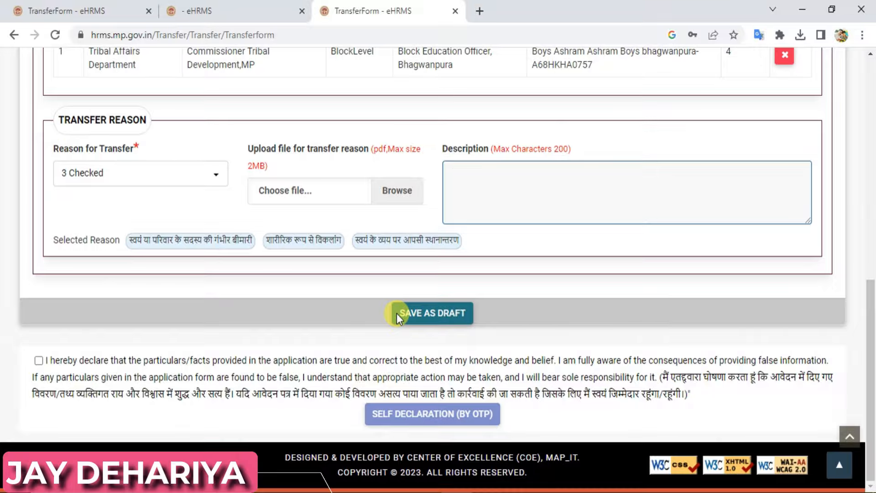
# - Accept the true-and-correct particulars declaration and bring up the OTP self-declaration submit confirmation
pyautogui.click(38, 361)
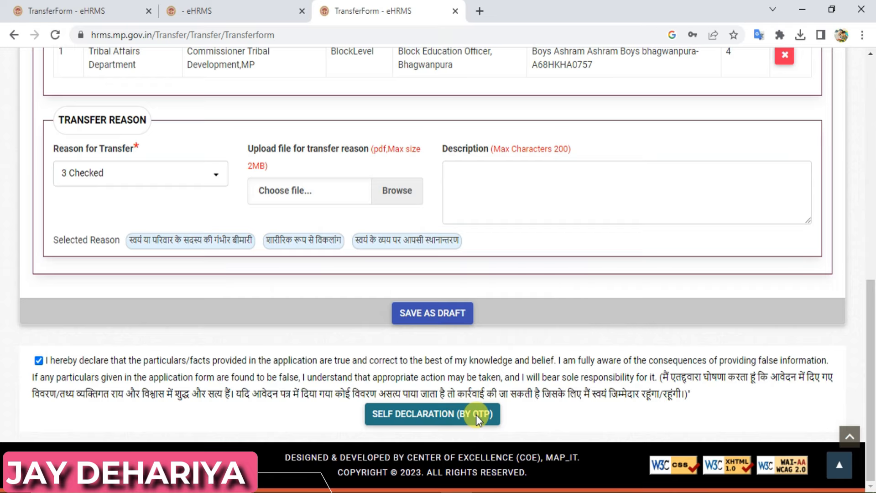
pyautogui.click(420, 415)
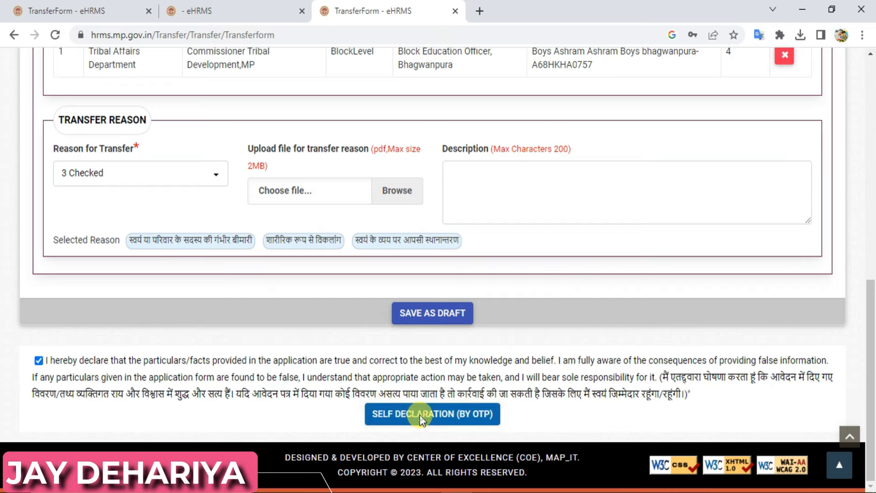